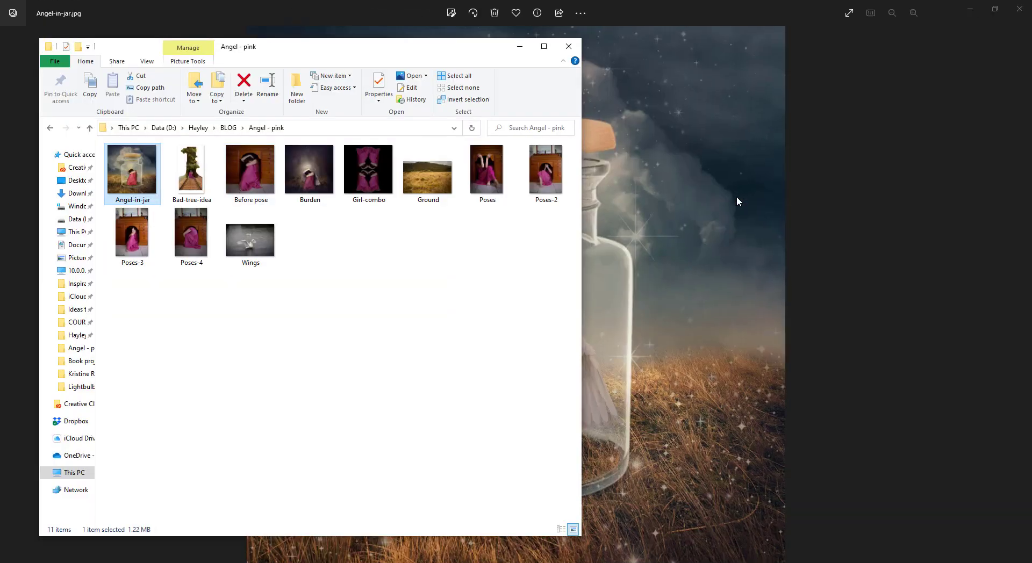
# View the finished Angel-in-jar.jpg image full in Windows Photos
pyautogui.click(517, 44)
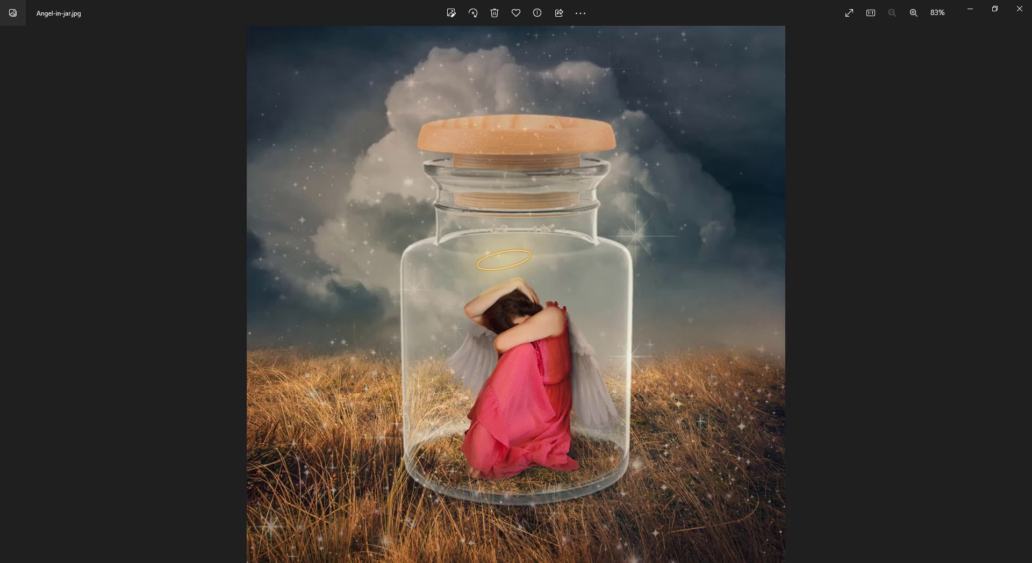
pyautogui.click(1020, 9)
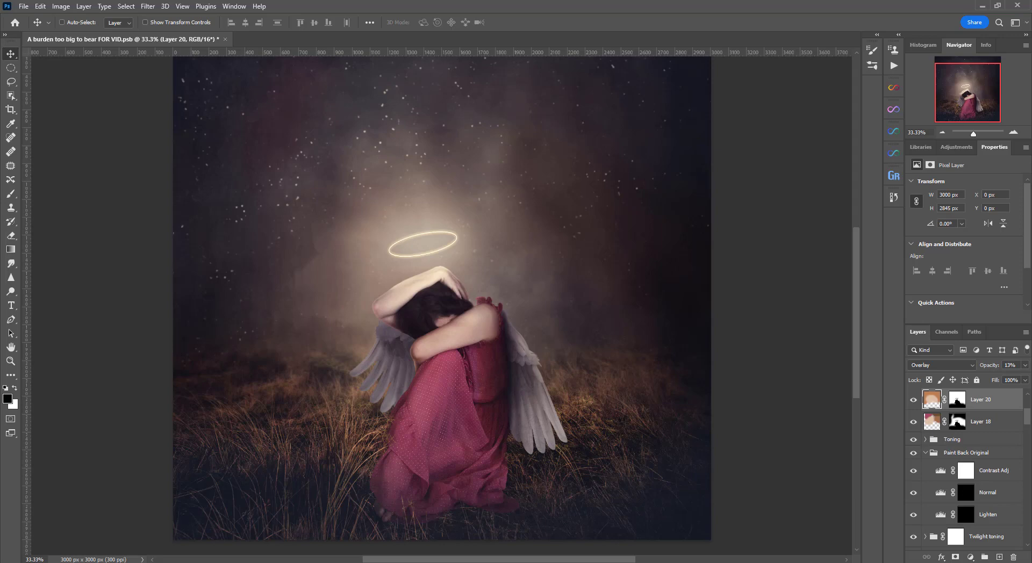
# View the Wings.JPG and Ground.JPG source photos in Windows Photos, then close the viewer
pyautogui.hotkey('alt', 'Tab')
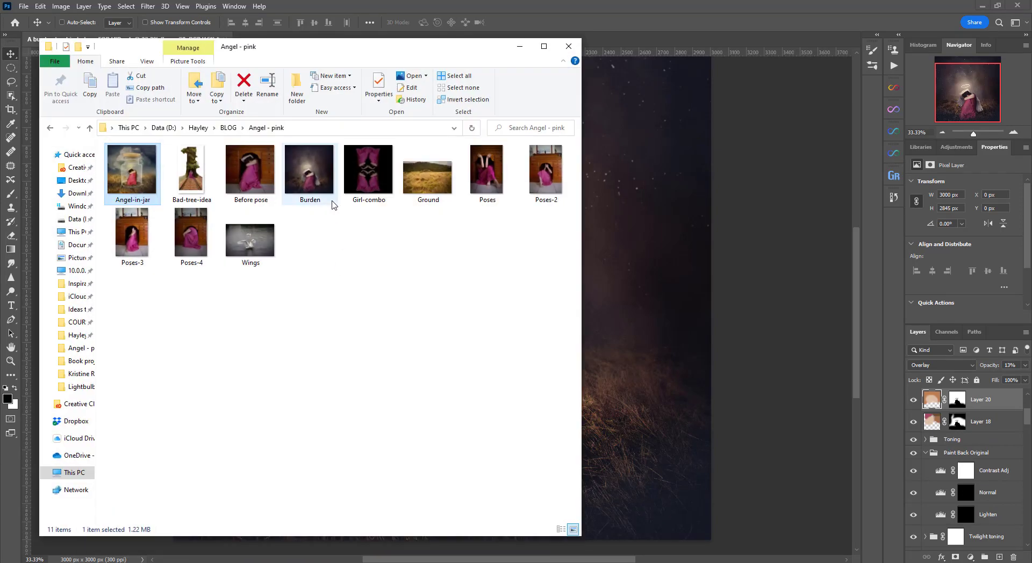
pyautogui.click(255, 237)
pyautogui.doubleClick(255, 237)
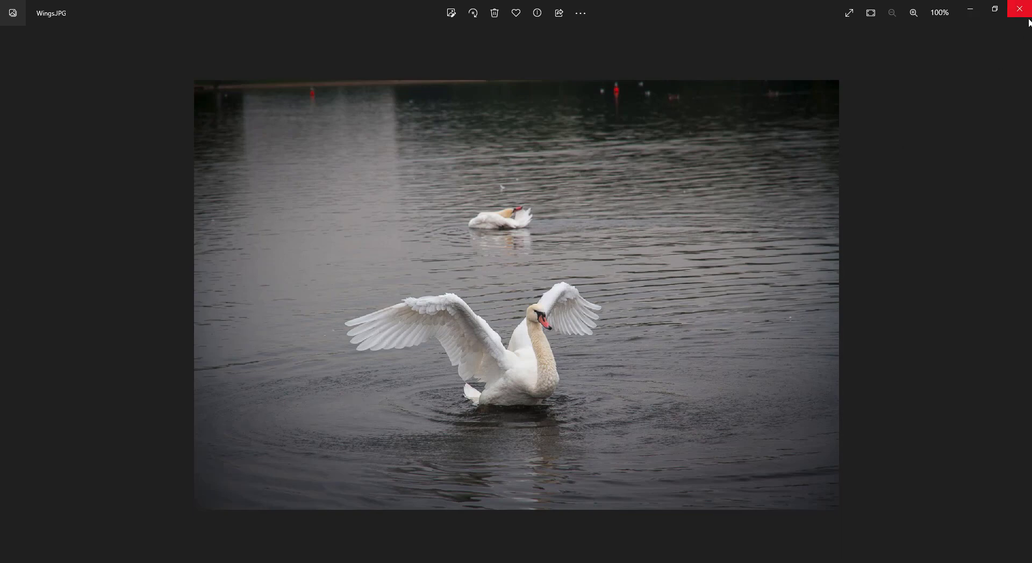
pyautogui.press('Left')
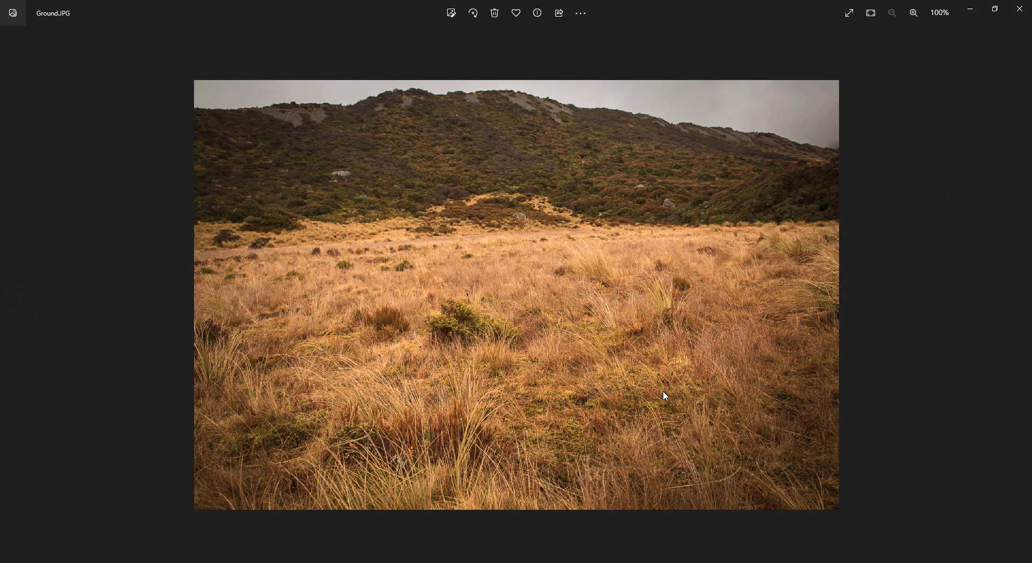
pyautogui.click(1019, 11)
# Revert the Photoshop composite to an early state from the History panel
pyautogui.click(515, 33)
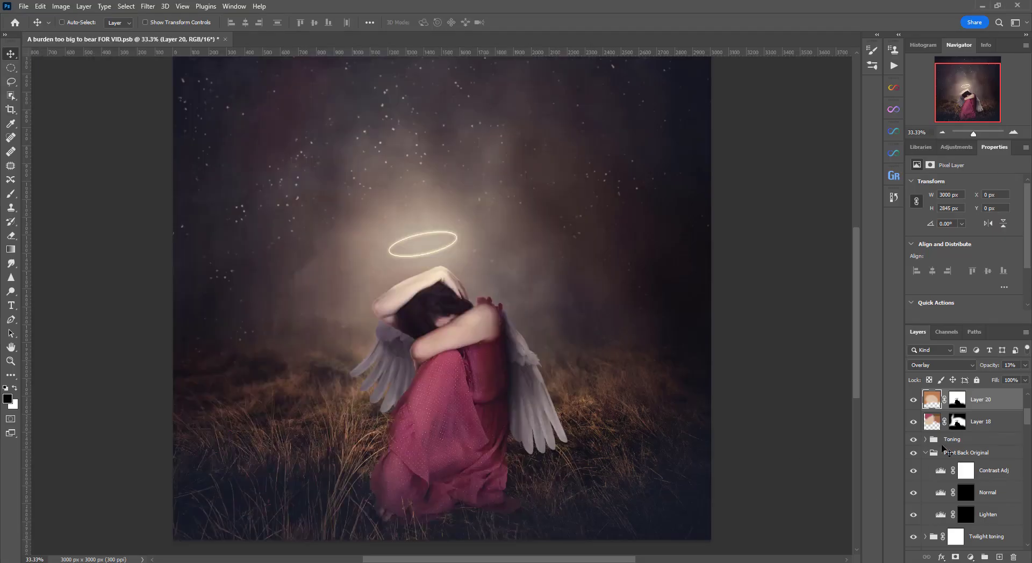
pyautogui.scroll(-3, 941, 435)
pyautogui.scroll(5, 936, 428)
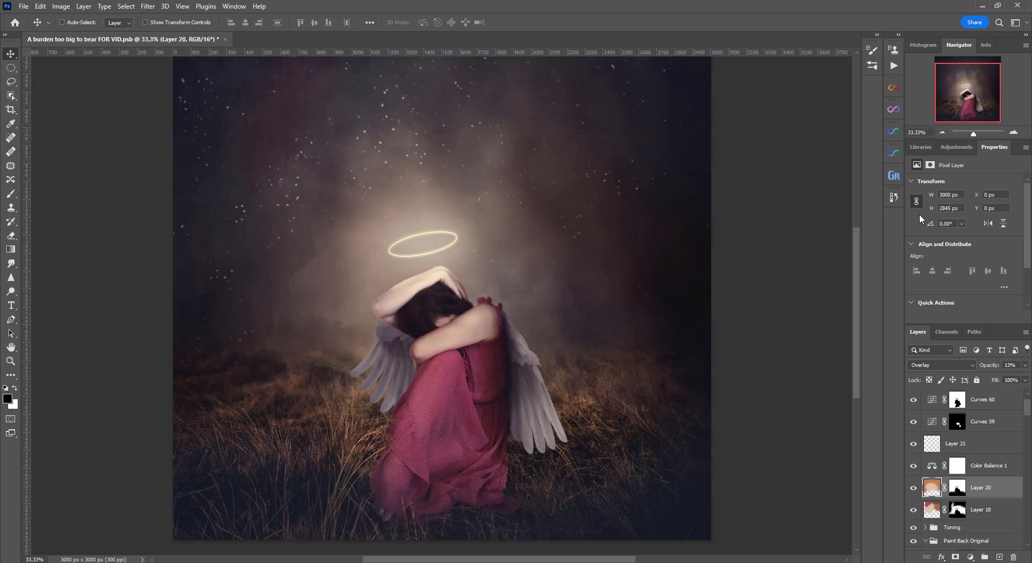
pyautogui.click(893, 199)
pyautogui.click(811, 287)
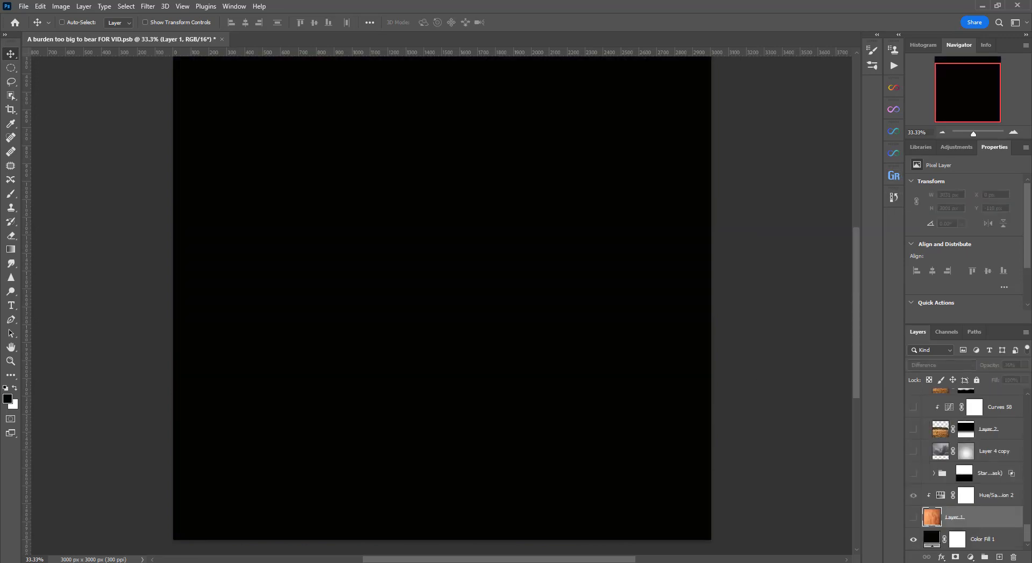
# Show Layer 1's brown texture over the black Color Fill 1 and select Layer 1
pyautogui.click(934, 542)
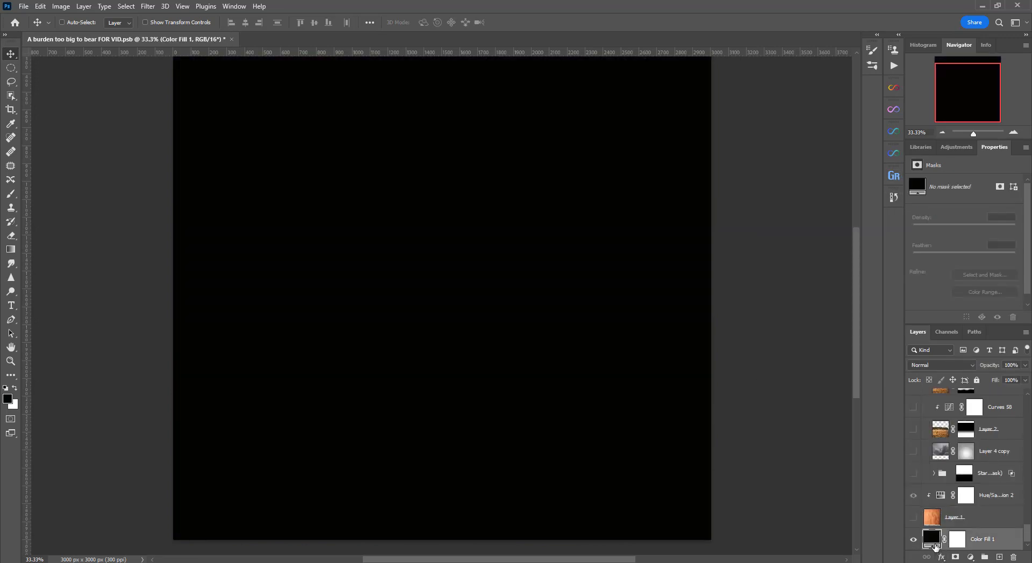
pyautogui.click(915, 521)
pyautogui.click(923, 511)
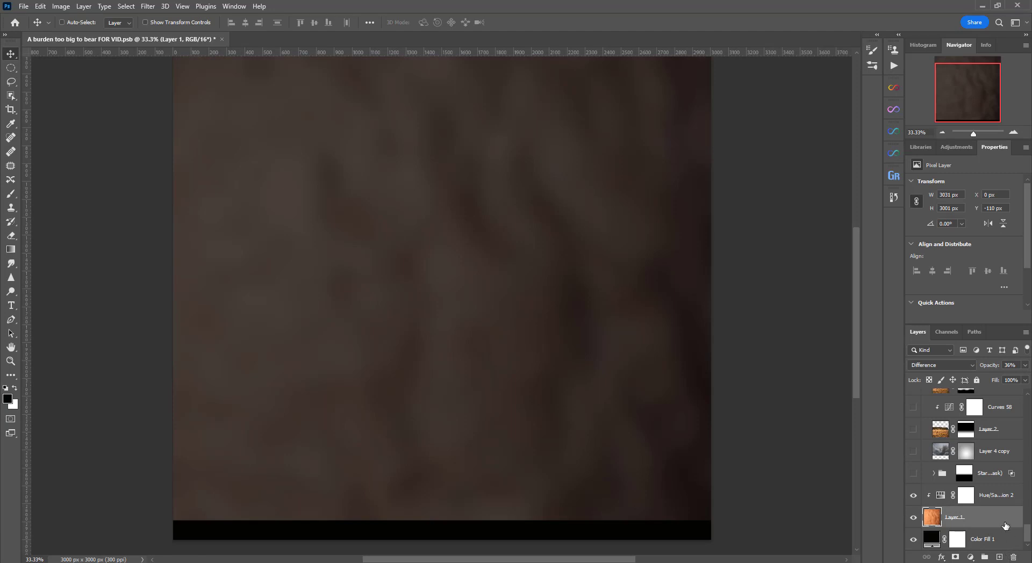
# Show the Layer 2 grass, comparing the Layer 4 copy fog and checking Layer 2's gradient mask
pyautogui.click(965, 495)
pyautogui.click(913, 451)
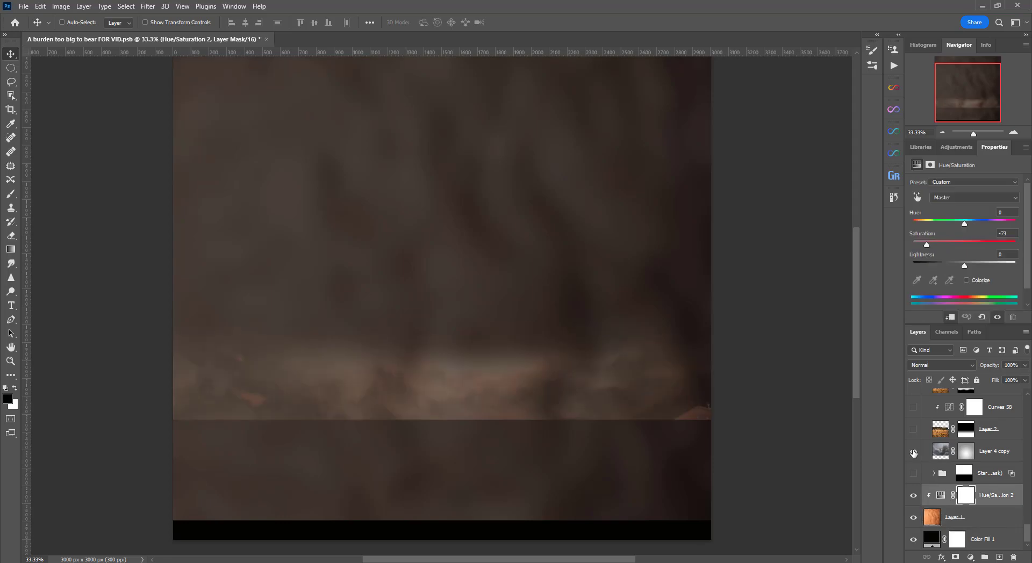
pyautogui.click(913, 429)
pyautogui.scroll(2, 966, 490)
pyautogui.click(914, 495)
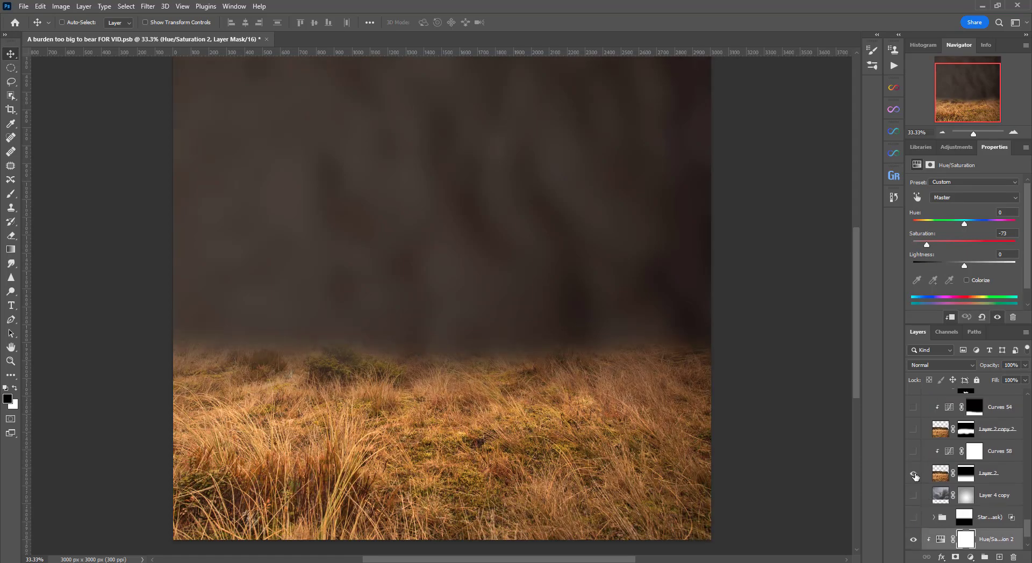
pyautogui.click(913, 494)
pyautogui.click(913, 494)
pyautogui.keyDown('alt'); pyautogui.click(967, 477); pyautogui.keyUp('alt')
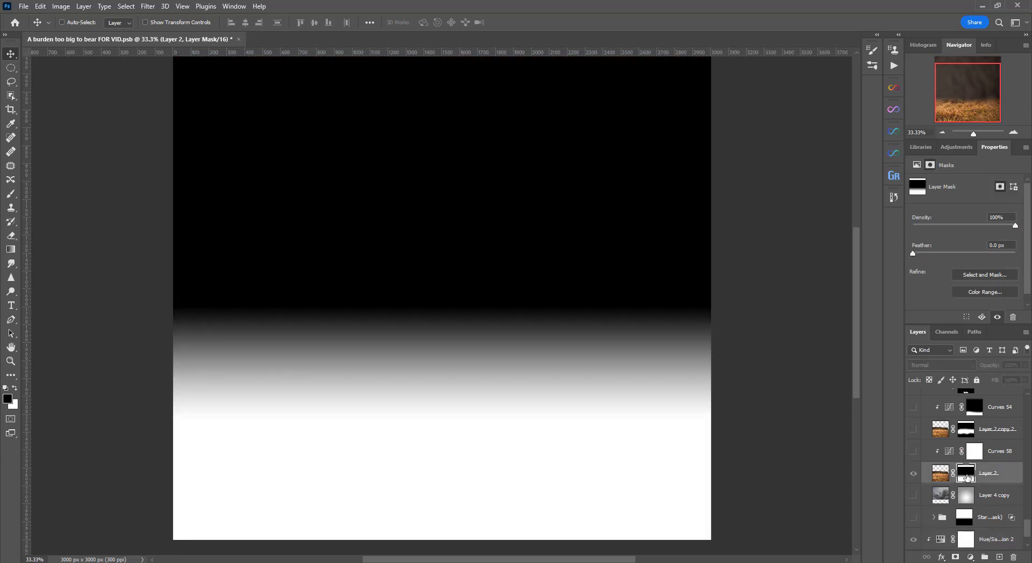
pyautogui.keyDown('alt'); pyautogui.click(967, 476); pyautogui.keyUp('alt')
# Turn on Curves 58 over the grass and bring back the Layer 4 copy fog band
pyautogui.click(913, 451)
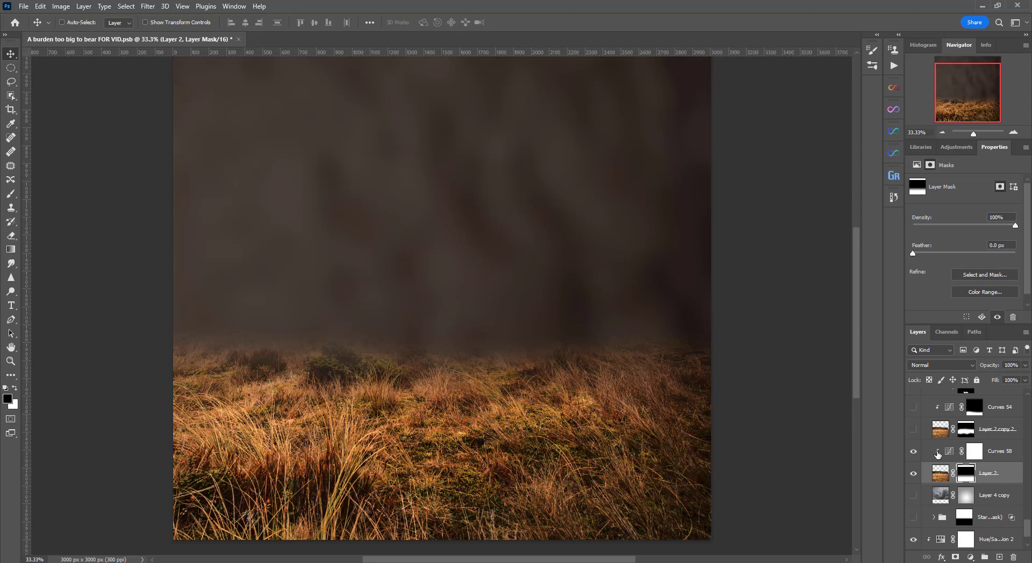
pyautogui.click(938, 452)
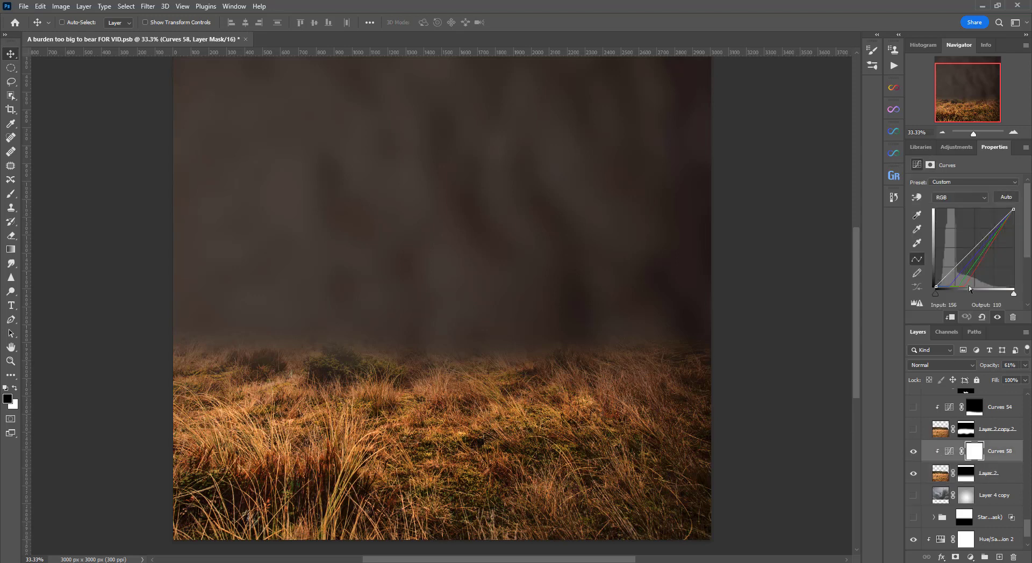
pyautogui.click(913, 496)
pyautogui.click(914, 496)
pyautogui.click(913, 496)
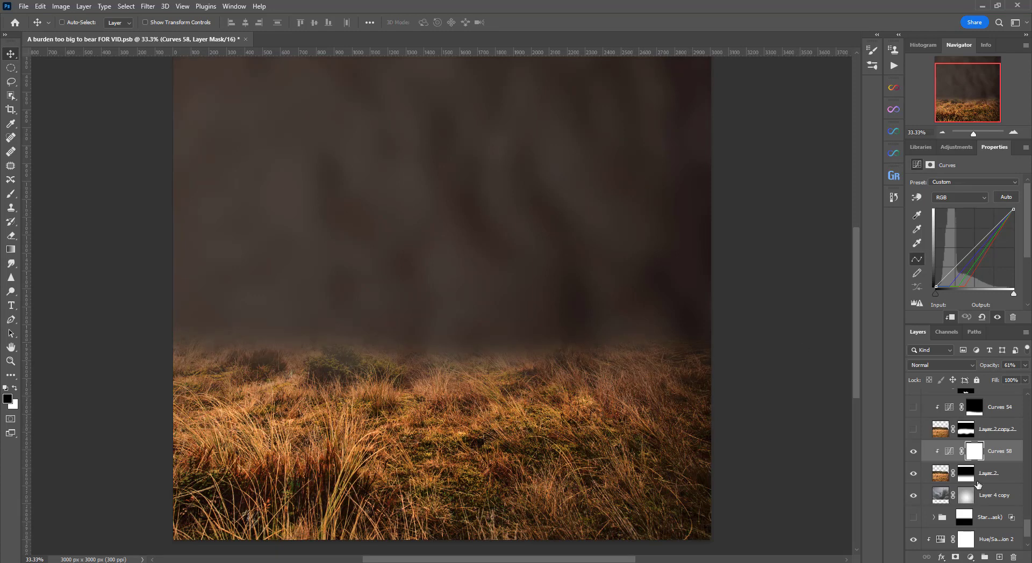
pyautogui.scroll(2, 953, 478)
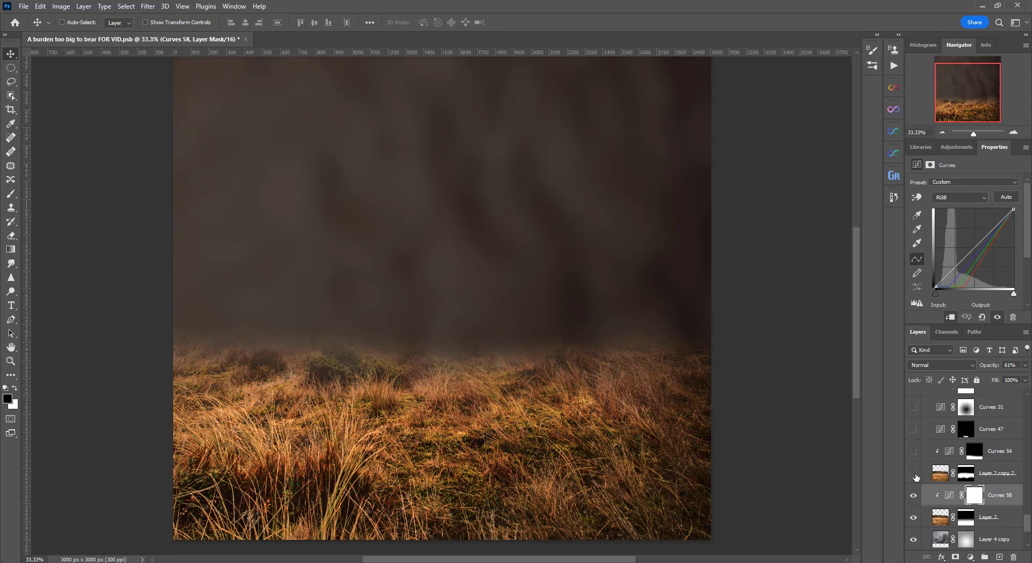
# Show the second grass copy plus Curves 54 and Curves 47 toning the grass
pyautogui.click(914, 473)
pyautogui.click(913, 452)
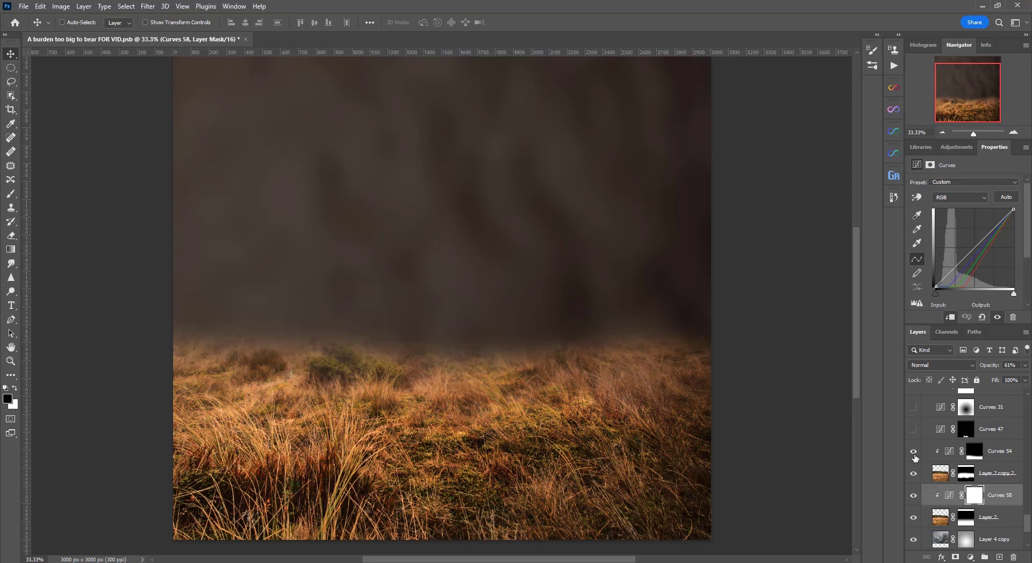
pyautogui.click(912, 430)
pyautogui.click(913, 430)
pyautogui.click(913, 431)
pyautogui.scroll(3, 958, 467)
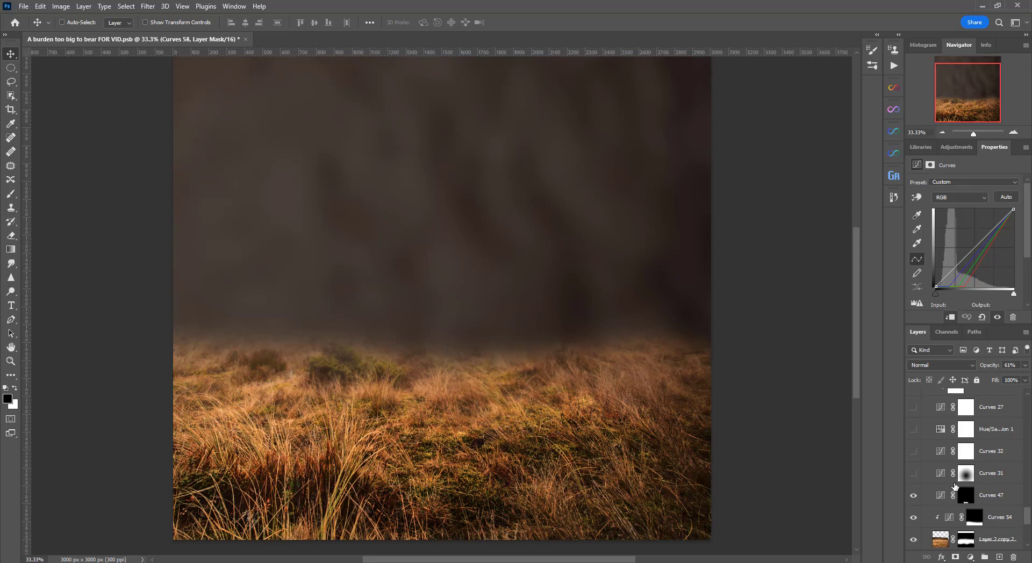
# Turn on Curves 31, Curves 32, Hue/Saturation 1 and Curves 27, comparing Group 3 on and off
pyautogui.click(915, 477)
pyautogui.click(914, 476)
pyautogui.click(913, 475)
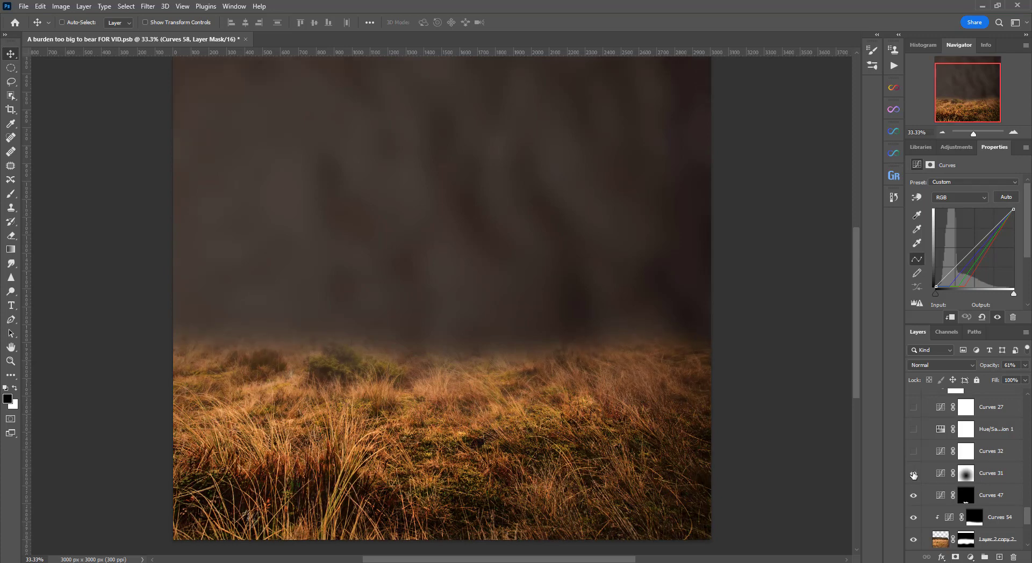
pyautogui.click(916, 452)
pyautogui.click(913, 430)
pyautogui.click(914, 408)
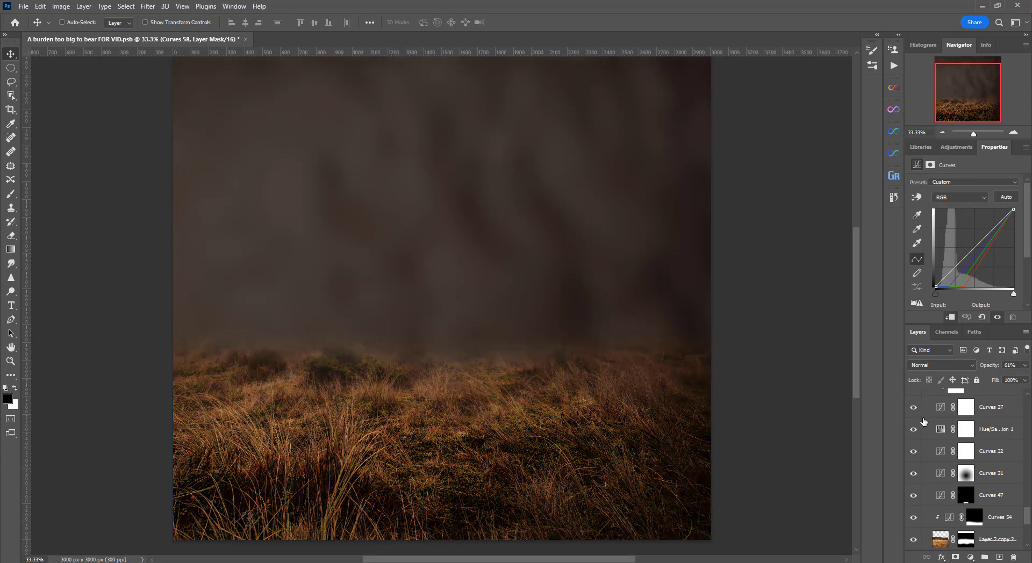
pyautogui.scroll(2, 959, 459)
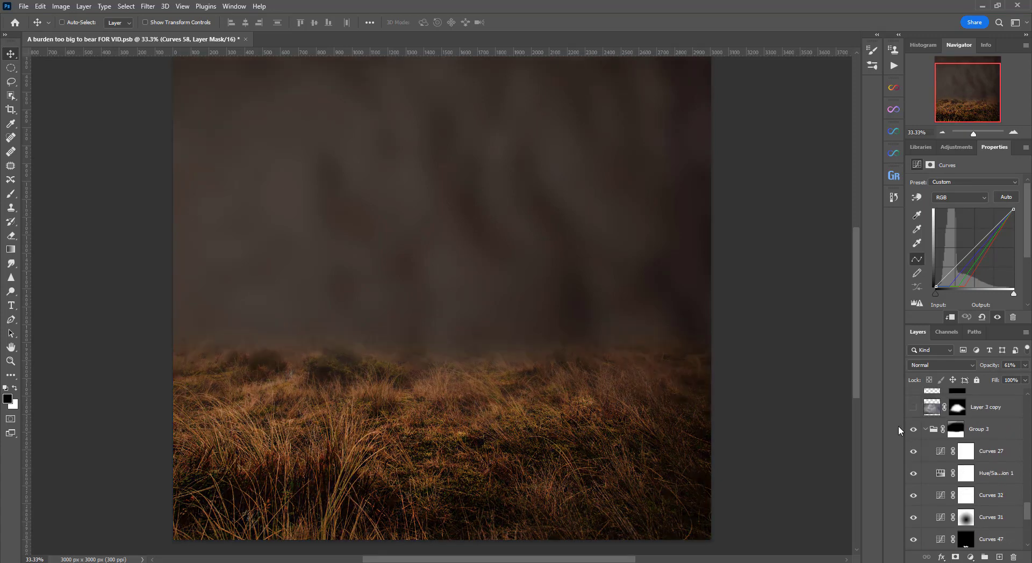
pyautogui.click(914, 430)
pyautogui.click(914, 430)
pyautogui.scroll(2, 976, 476)
pyautogui.scroll(2, 968, 478)
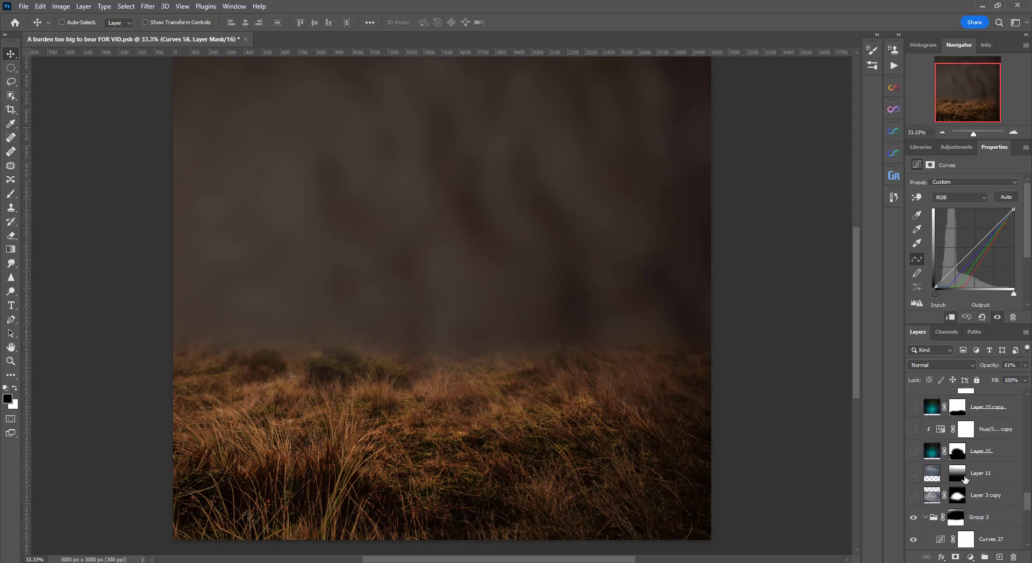
# Reveal and solo the Layer 3 copy clouds, then undo back to the misty grass scene
pyautogui.click(914, 495)
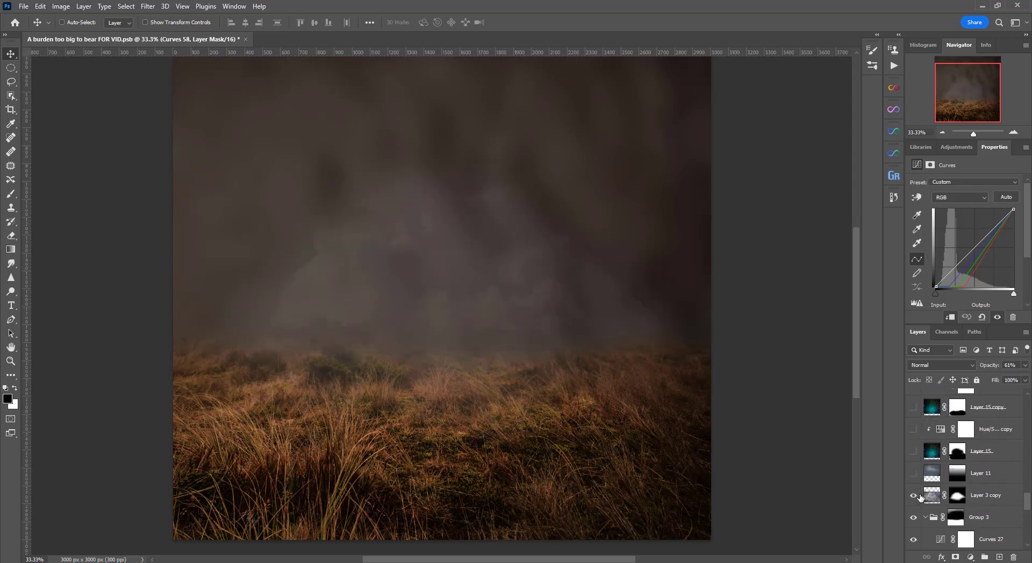
pyautogui.keyDown('alt'); pyautogui.click(914, 495); pyautogui.keyUp('alt')
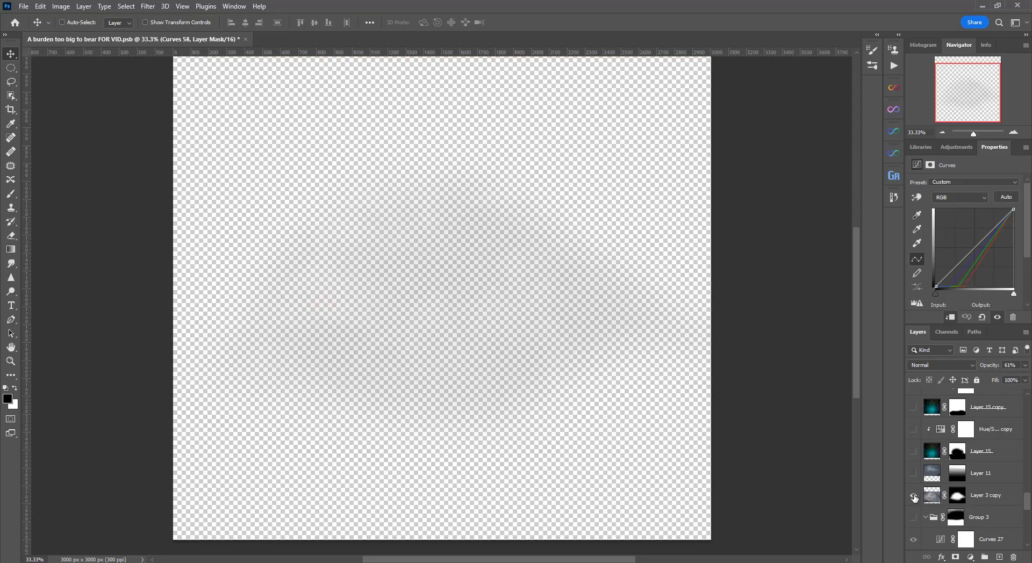
pyautogui.click(932, 495)
pyautogui.hotkey('ctrl', 'z')
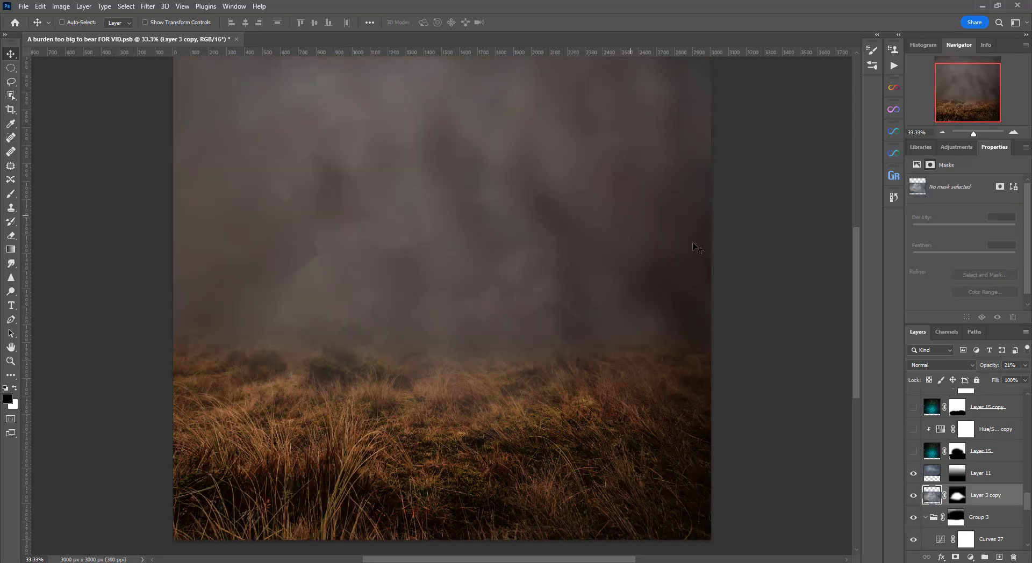
pyautogui.scroll(2, 926, 482)
# Show Layer 15's stars and sky glow, the green glow adjustment and the grass shadow
pyautogui.click(913, 497)
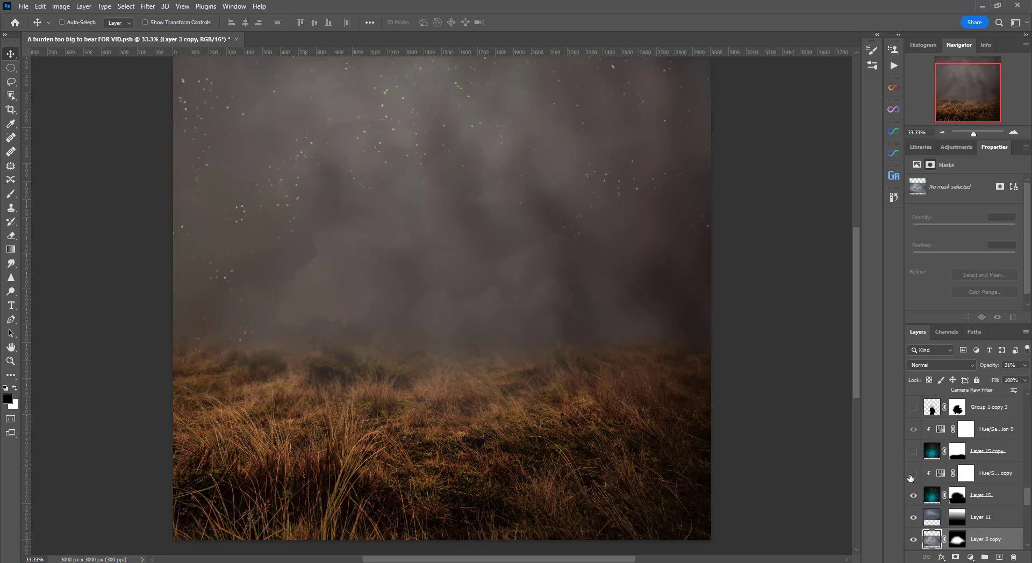
pyautogui.click(912, 475)
pyautogui.click(913, 407)
pyautogui.scroll(5, 935, 457)
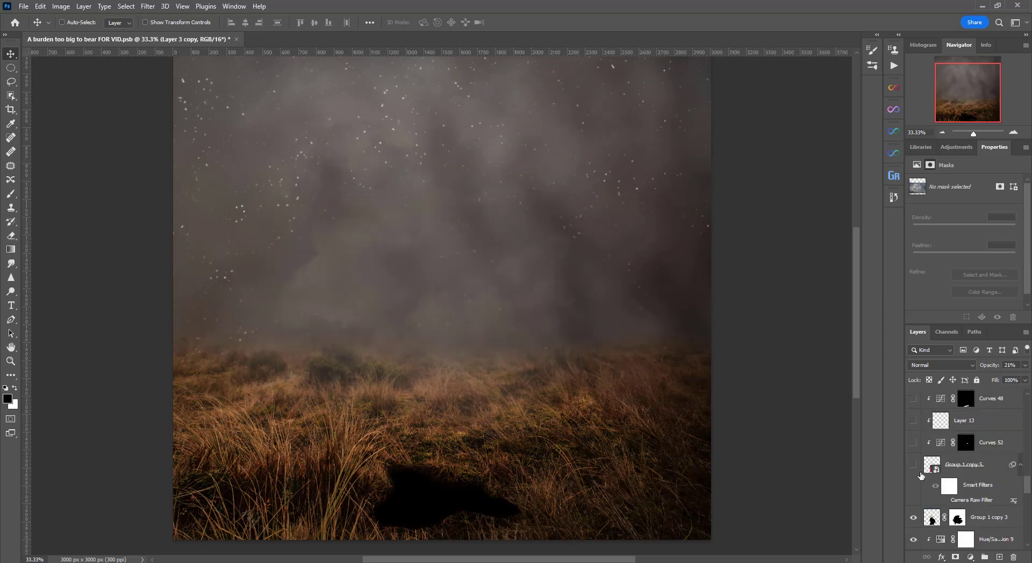
# Show the haloed, winged angel, comparing the scene with and without her
pyautogui.click(914, 466)
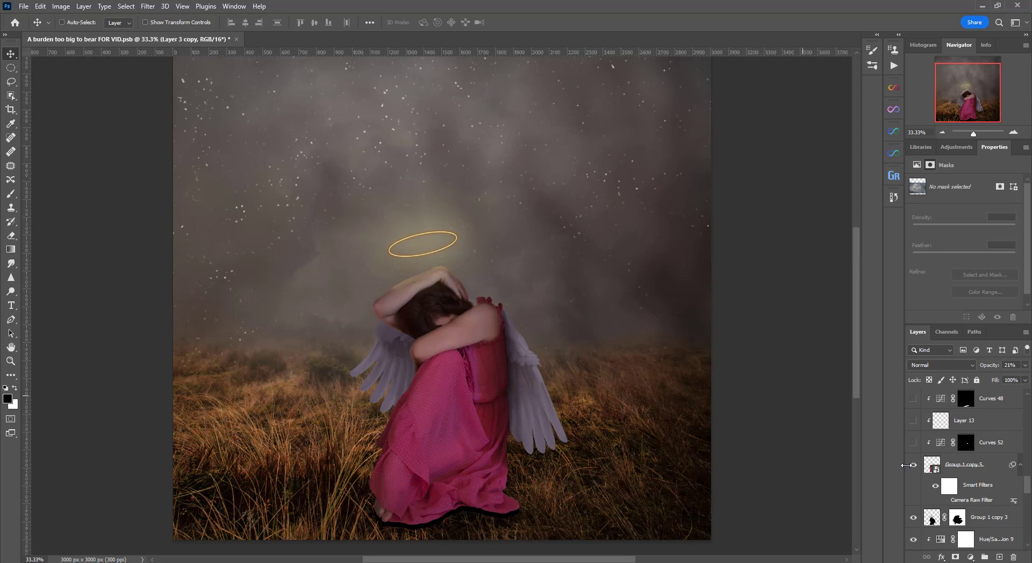
pyautogui.click(913, 466)
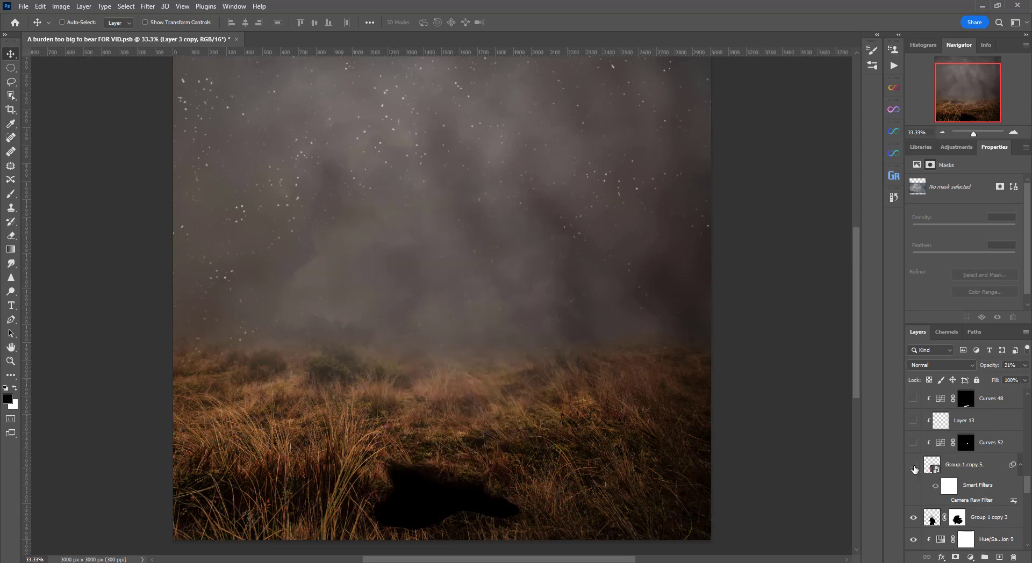
pyautogui.click(914, 465)
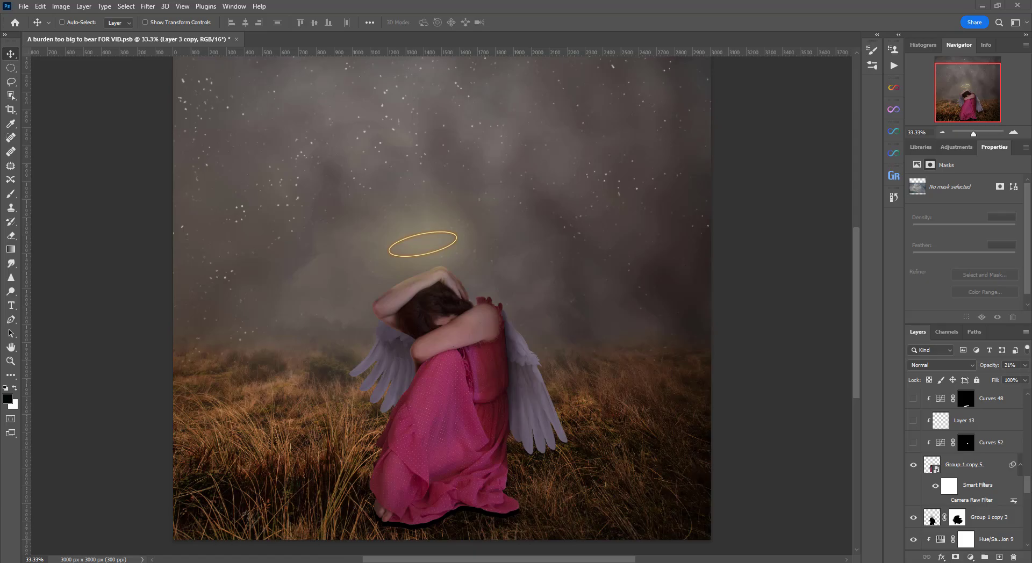
pyautogui.hotkey('alt', 'Tab')
# Open the Wings swan reference photo in Photos, then close it
pyautogui.click(250, 237)
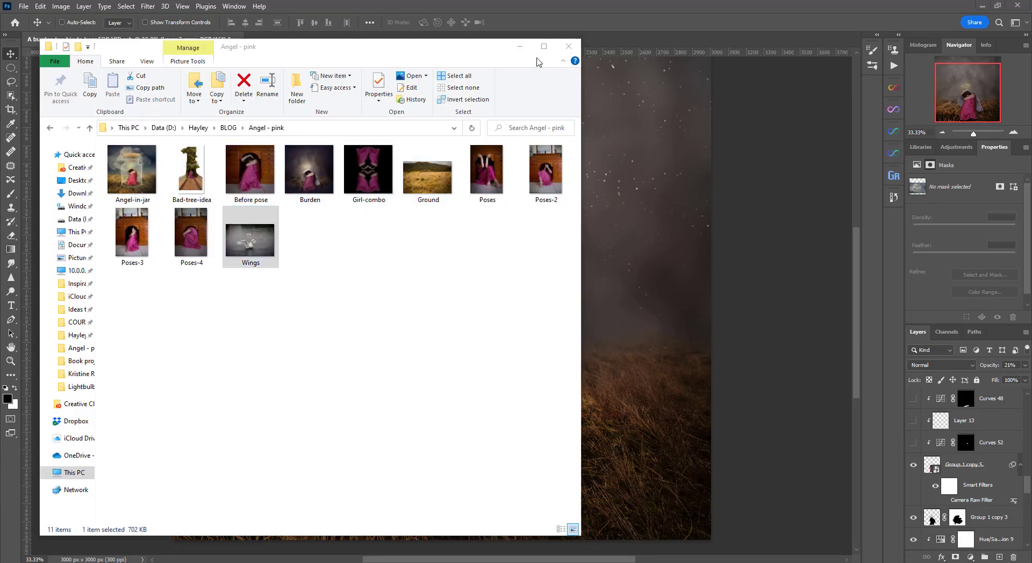
pyautogui.press('Return')
pyautogui.click(998, 8)
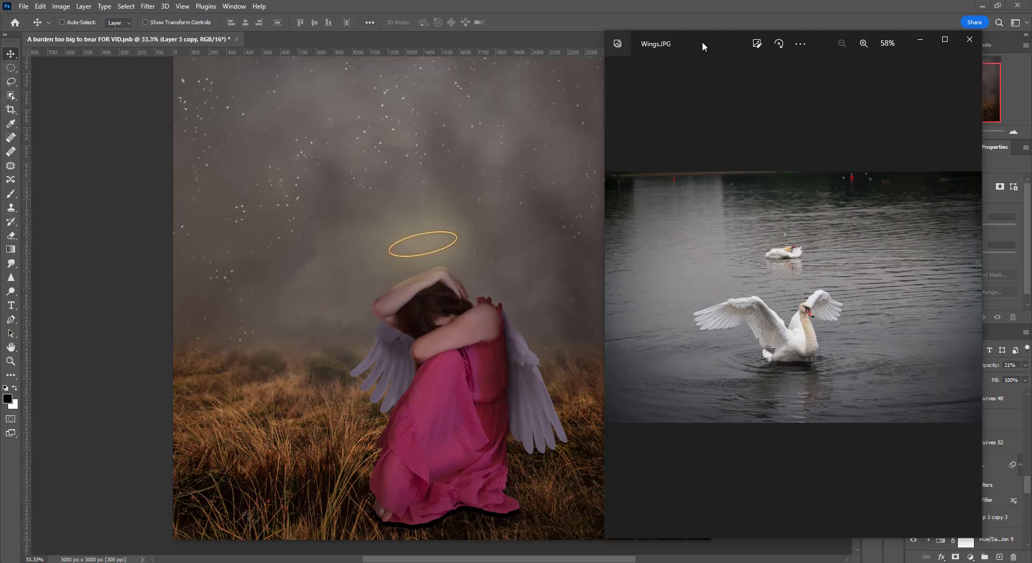
pyautogui.click(968, 40)
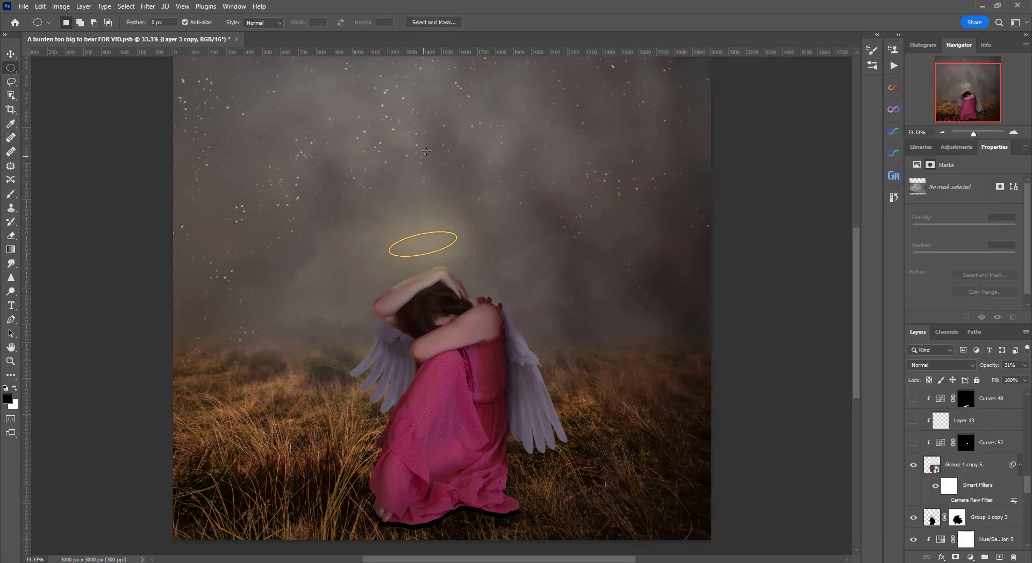
# Draw an elliptical selection above the halo and toggle Layer 13's visibility
pyautogui.press('m')
pyautogui.moveTo(423, 128); pyautogui.dragTo(487, 141)
pyautogui.scroll(1, 989, 477)
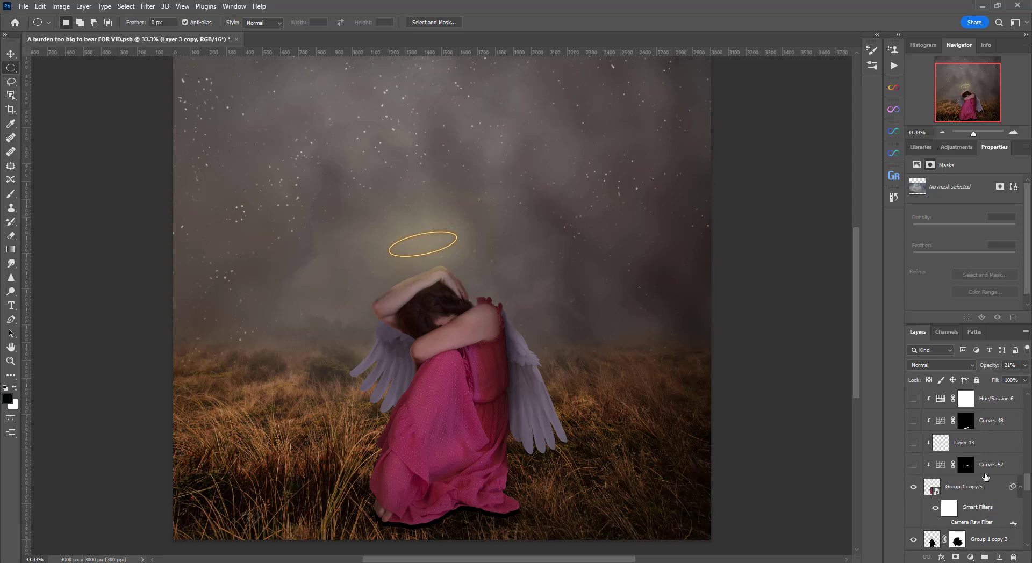
pyautogui.click(914, 444)
pyautogui.click(914, 444)
# Turn on Curves 48, Hue/Saturation 6 and Curves 40 to darken the dress hem
pyautogui.scroll(3, 925, 482)
pyautogui.click(914, 487)
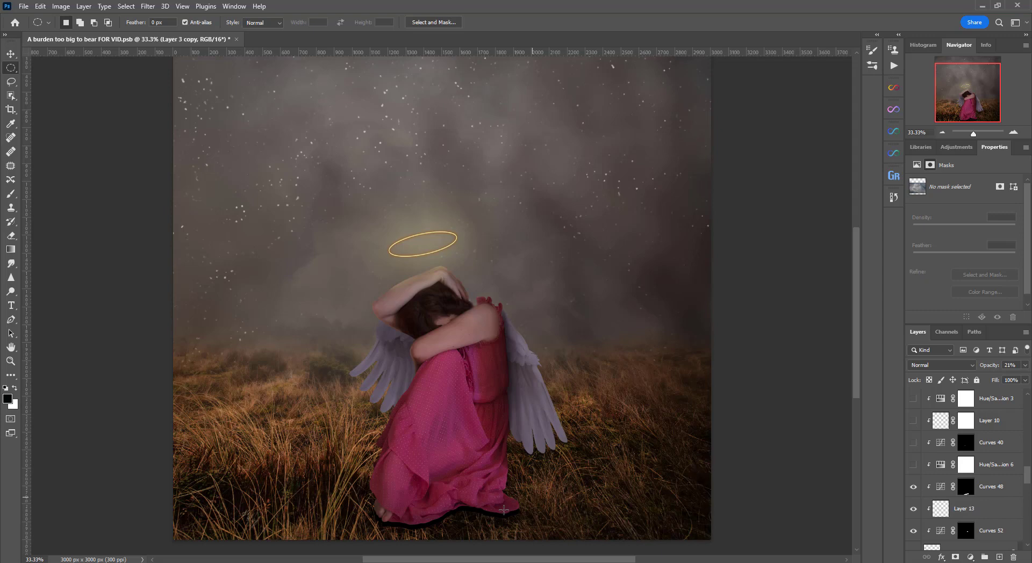
pyautogui.click(913, 465)
pyautogui.click(914, 444)
# Turn on Layer 10 and Curves 35 to brighten around the figure
pyautogui.click(913, 423)
pyautogui.scroll(1, 919, 422)
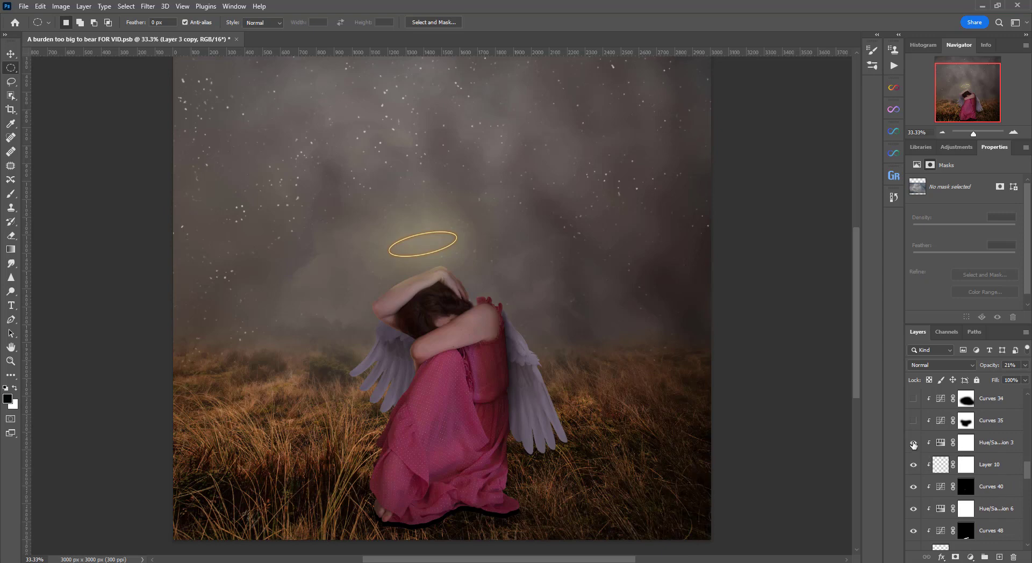
pyautogui.click(913, 421)
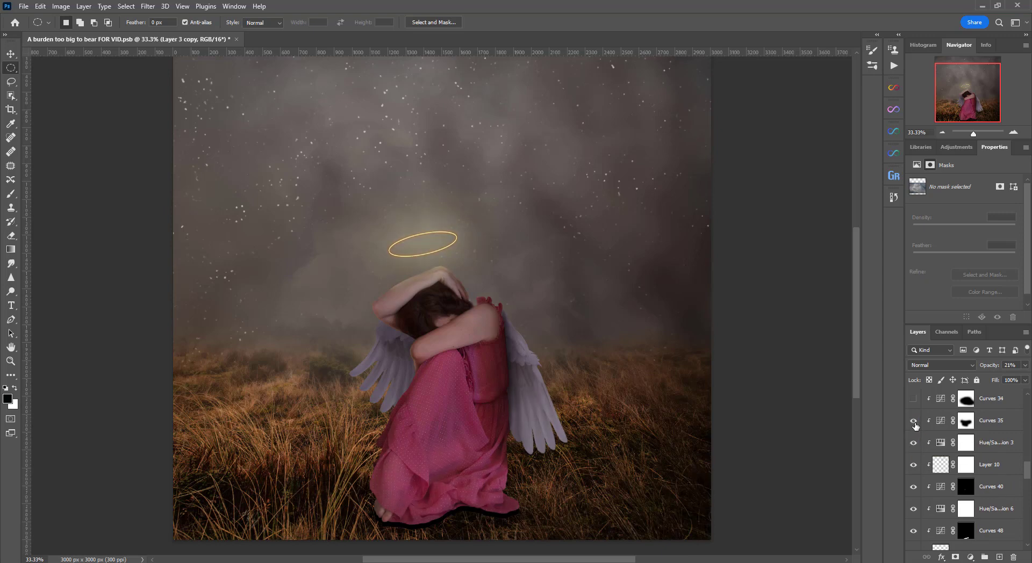
pyautogui.scroll(1, 917, 433)
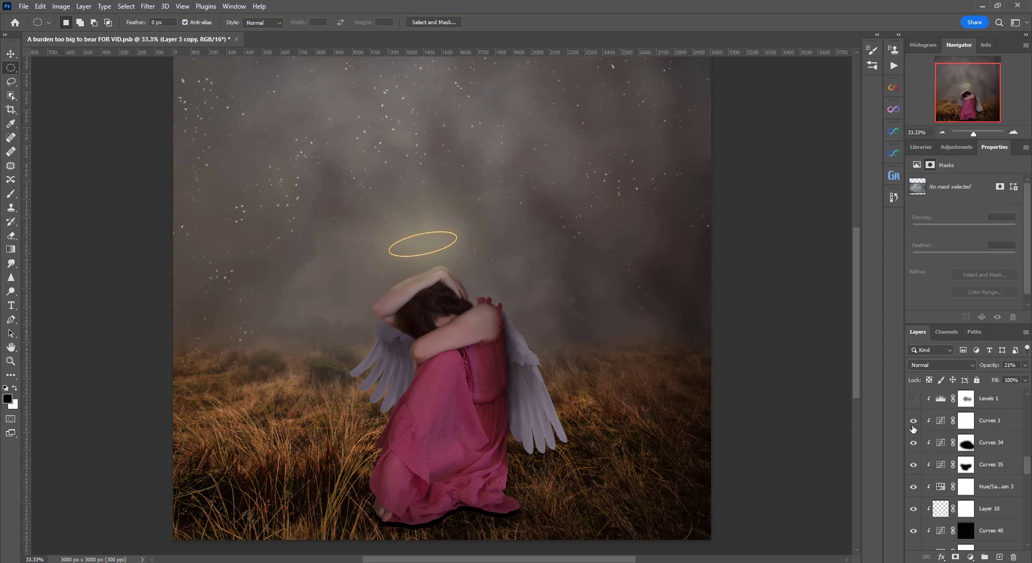
pyautogui.click(985, 422)
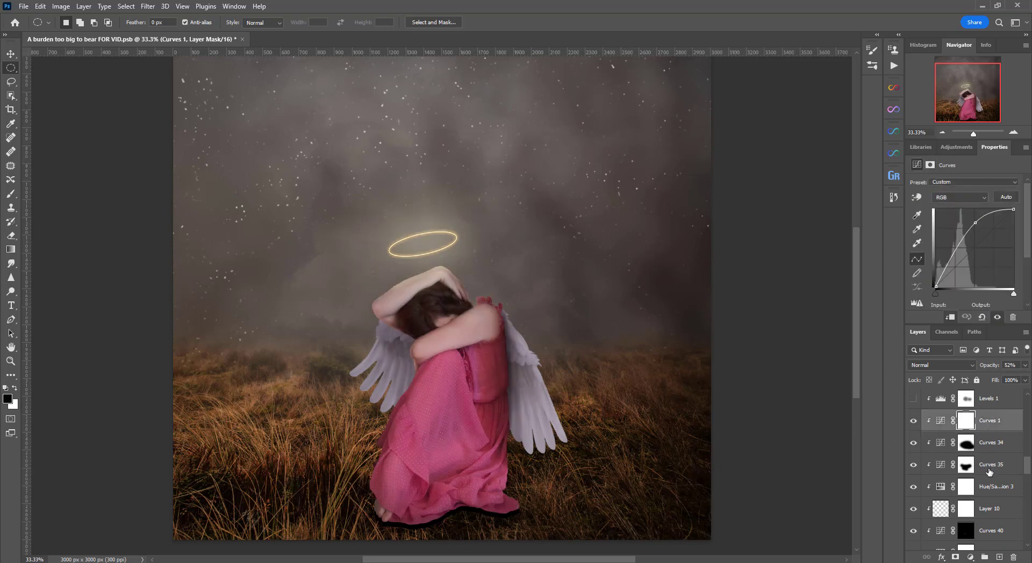
pyautogui.scroll(2, 986, 475)
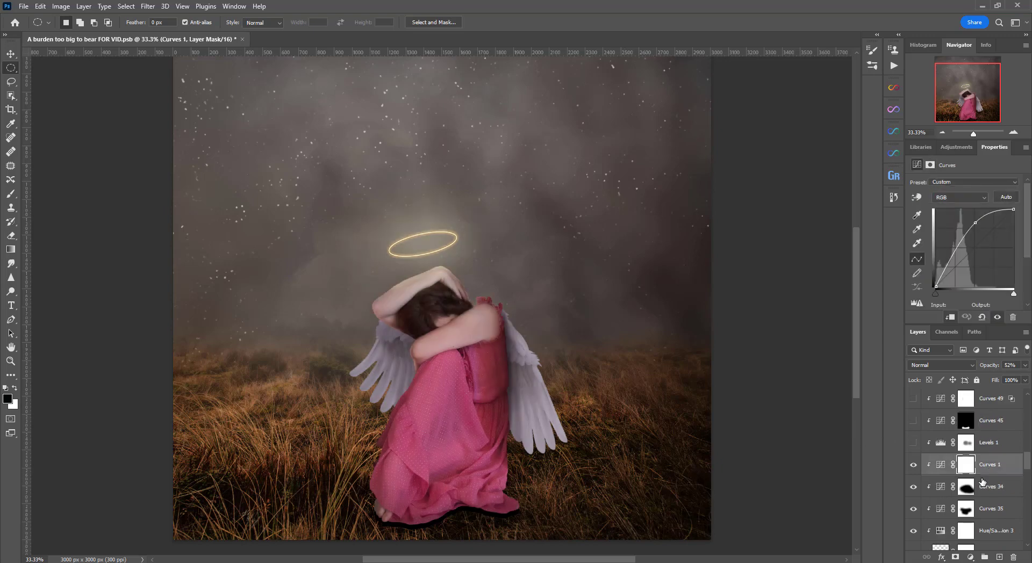
# Turn on Levels 1, Curves 45, Curves 49 and Curves 50 to tone the face and wings
pyautogui.click(913, 444)
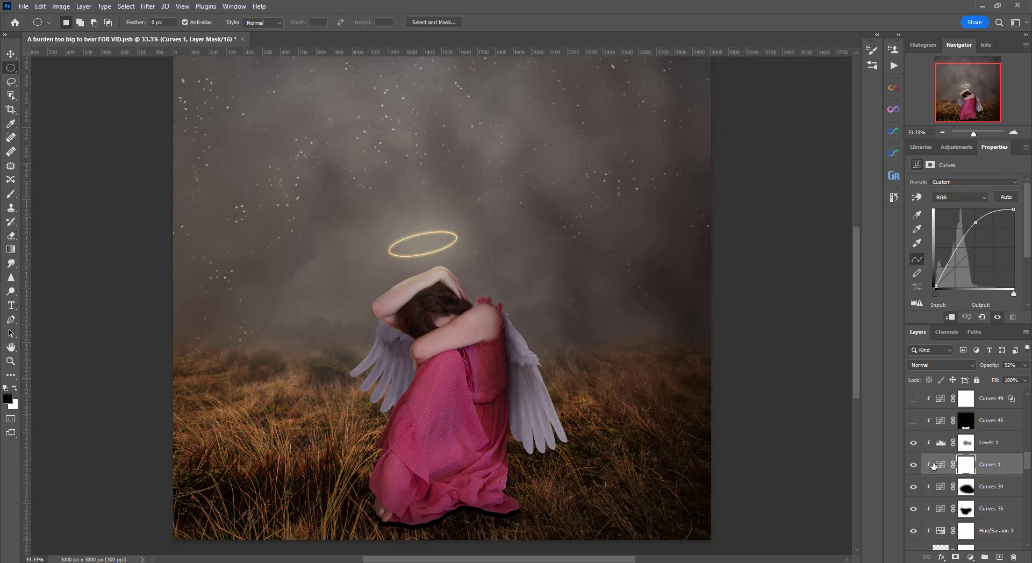
pyautogui.click(914, 422)
pyautogui.click(989, 427)
pyautogui.scroll(2, 966, 430)
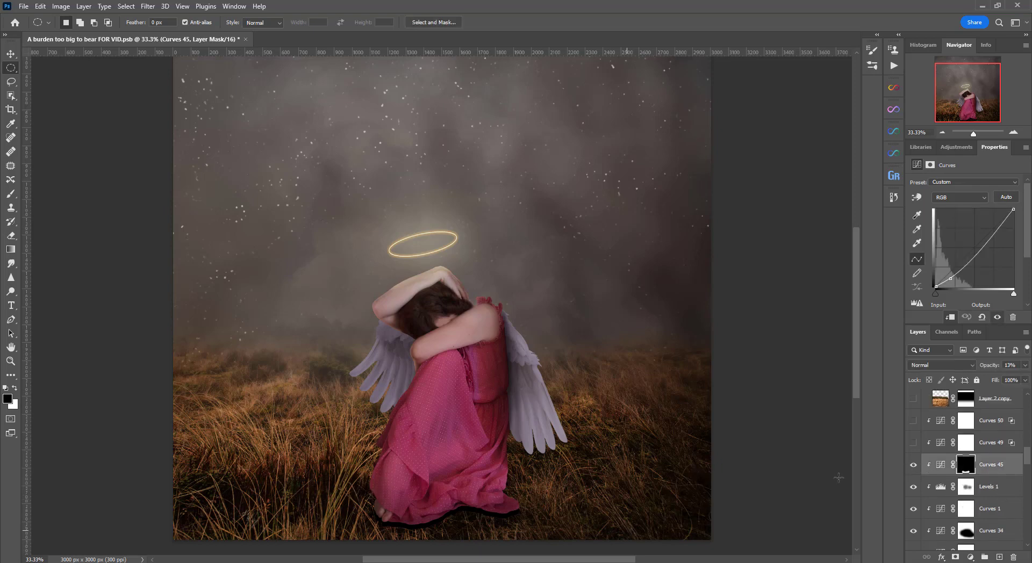
pyautogui.click(914, 443)
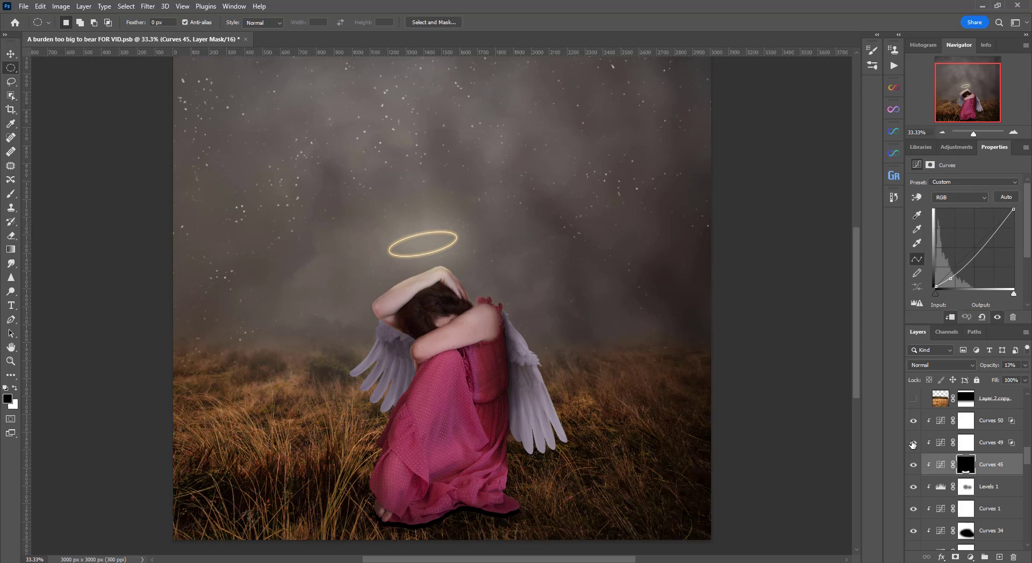
pyautogui.click(913, 421)
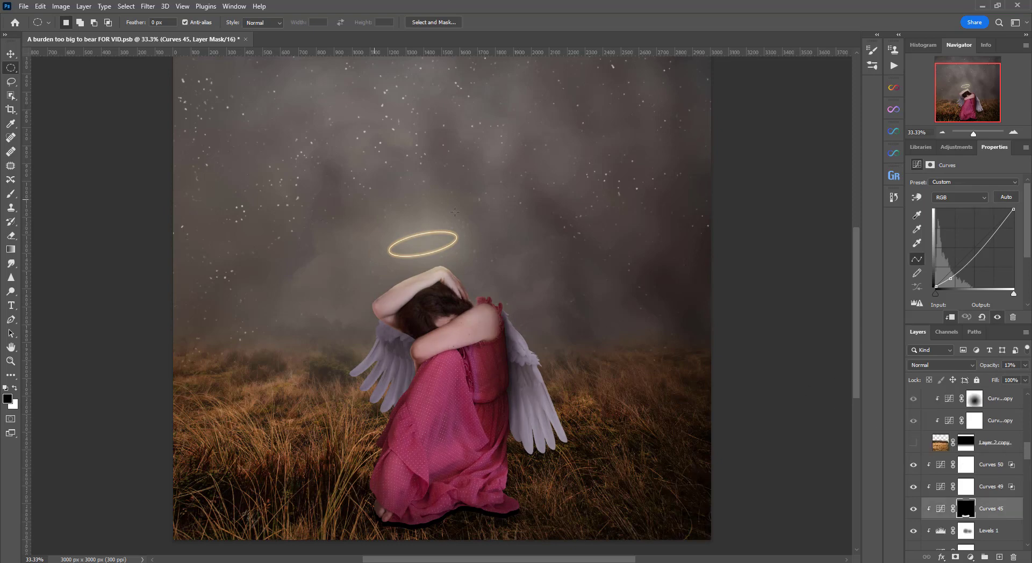
pyautogui.scroll(1, 1013, 465)
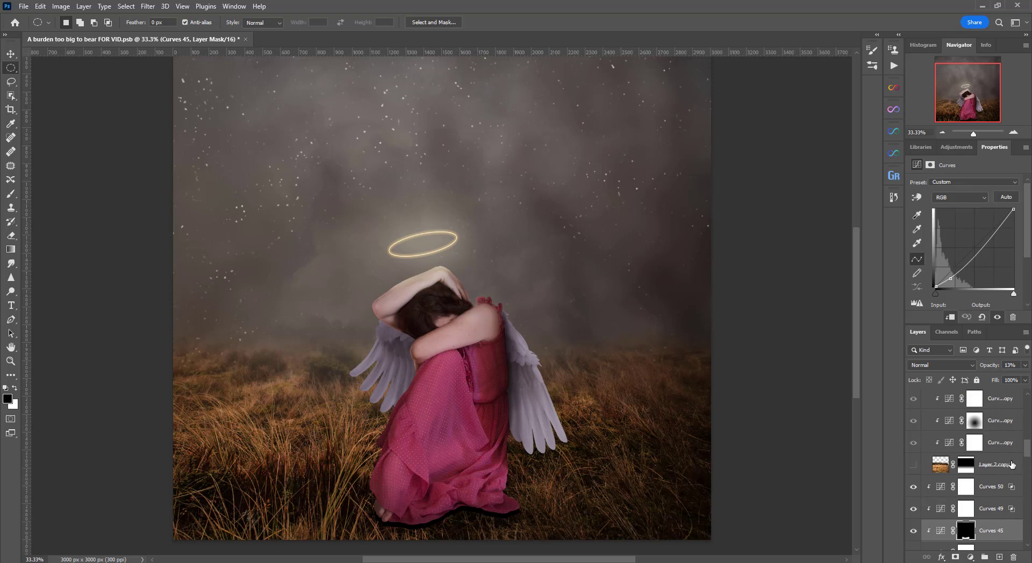
# Show Layer 2 copy over the grass, comparing it hidden and soloed before restoring all layers
pyautogui.click(914, 465)
pyautogui.doubleClick(915, 465)
pyautogui.click(915, 465)
pyautogui.click(913, 465)
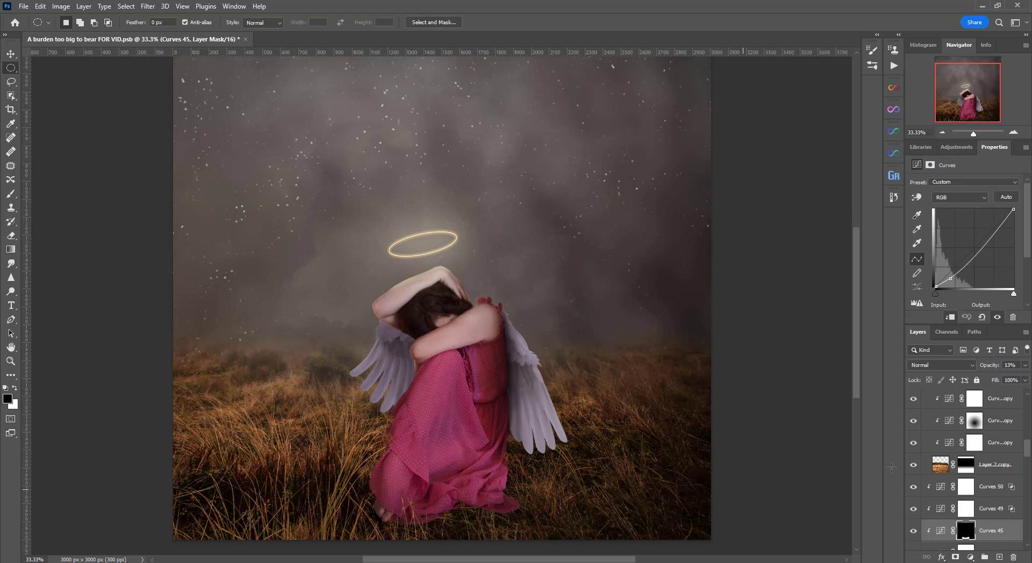
pyautogui.scroll(1, 978, 501)
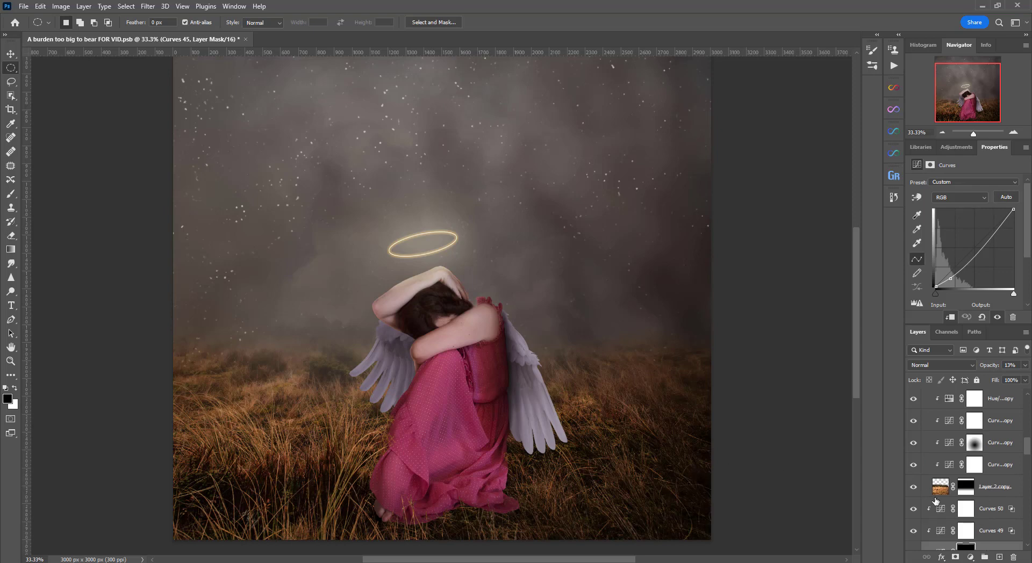
pyautogui.keyDown('alt'); pyautogui.click(913, 487); pyautogui.keyUp('alt')
pyautogui.keyDown('alt'); pyautogui.click(914, 488); pyautogui.keyUp('alt')
pyautogui.scroll(1, 911, 488)
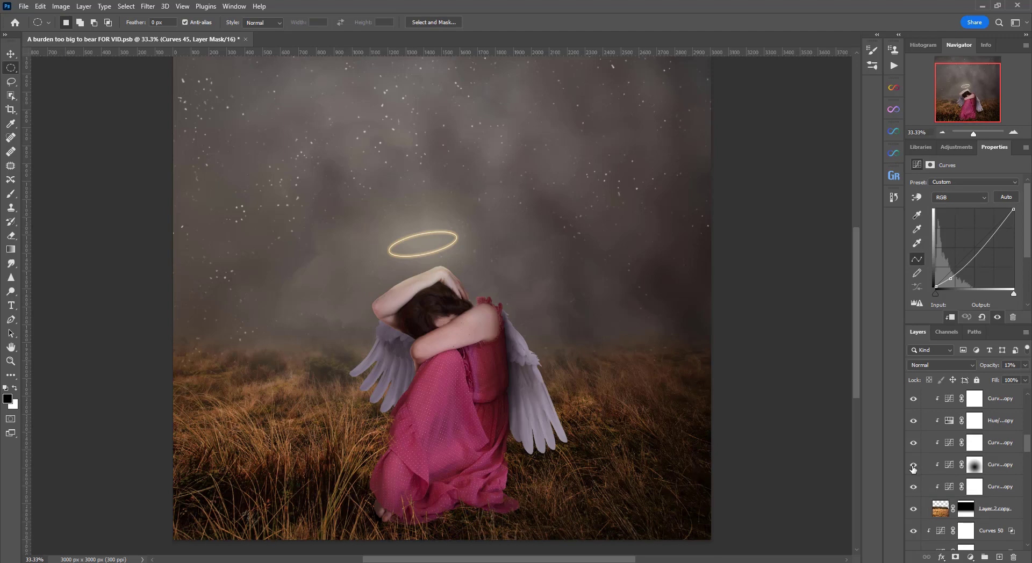
pyautogui.scroll(3, 914, 467)
pyautogui.click(915, 445)
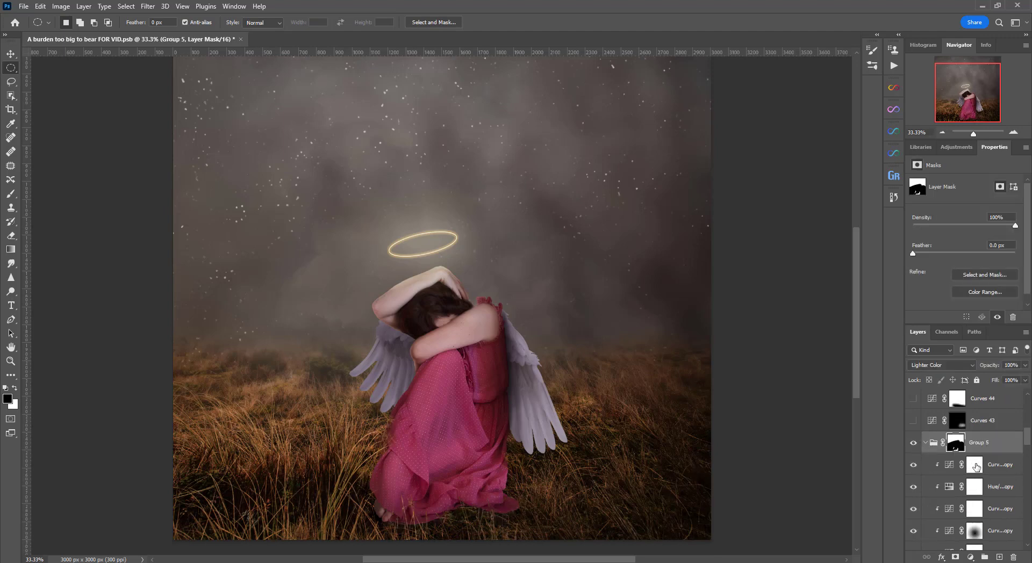
# Turn on Curves 43, 44, 33 and 42 plus Color Lookup 1 for the edge vignette
pyautogui.scroll(4, 977, 467)
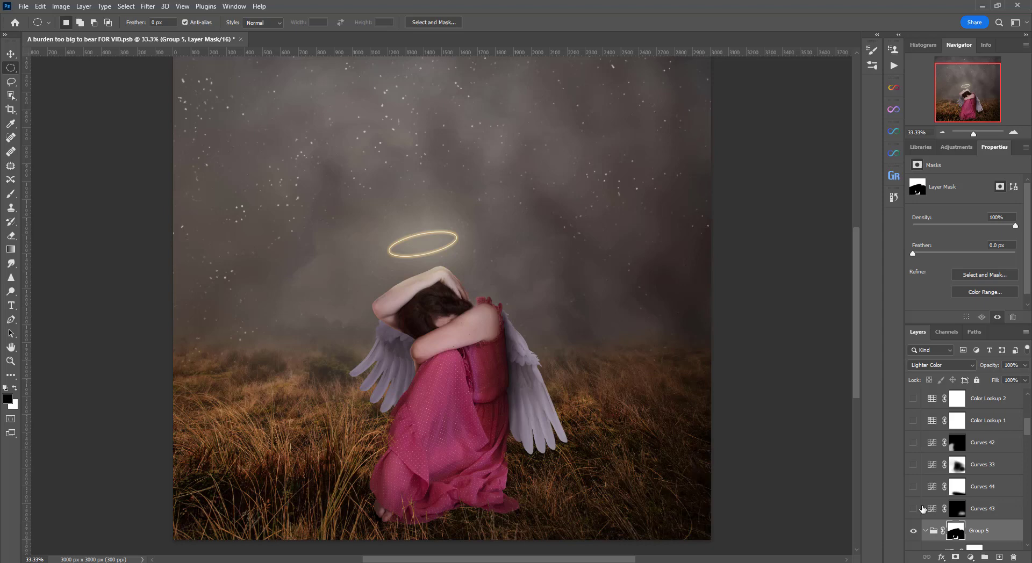
pyautogui.click(914, 509)
pyautogui.click(914, 509)
pyautogui.click(914, 509)
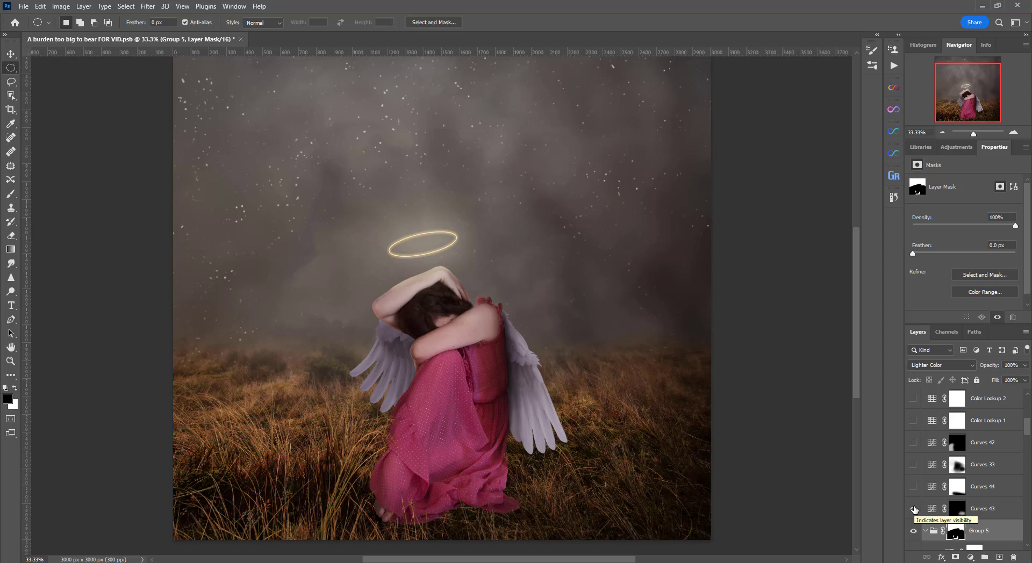
pyautogui.click(914, 487)
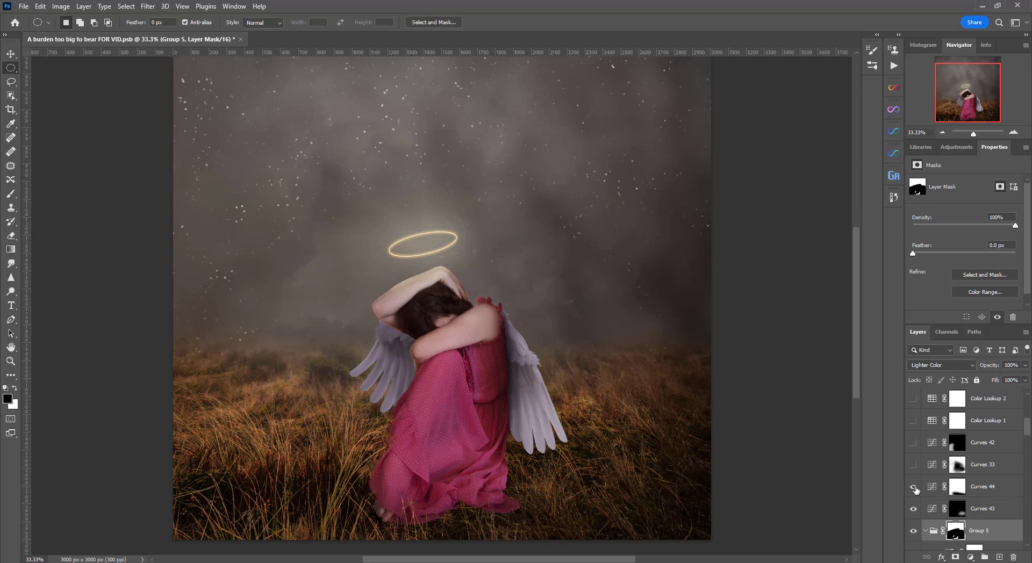
pyautogui.click(912, 464)
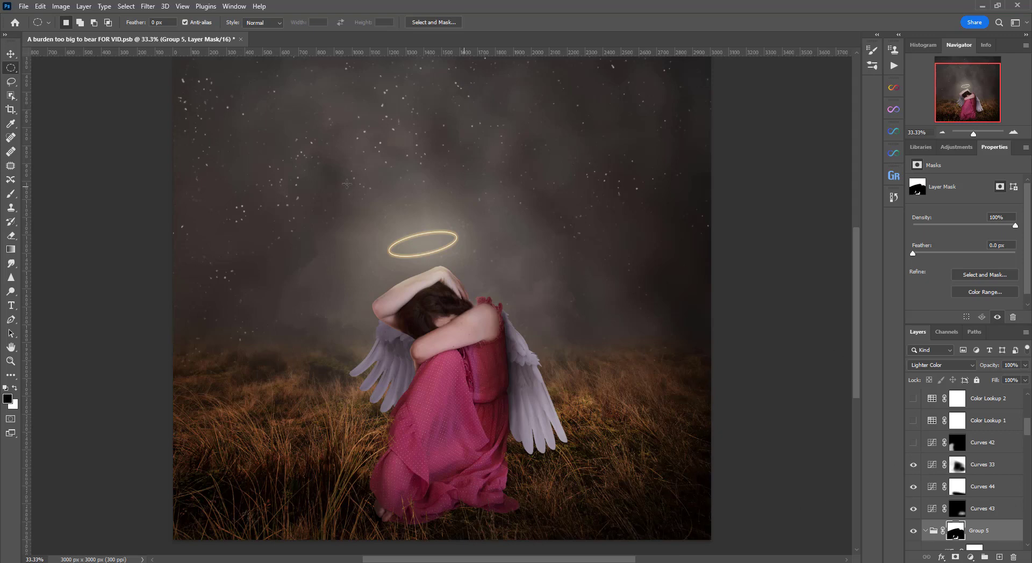
pyautogui.click(914, 443)
pyautogui.click(913, 421)
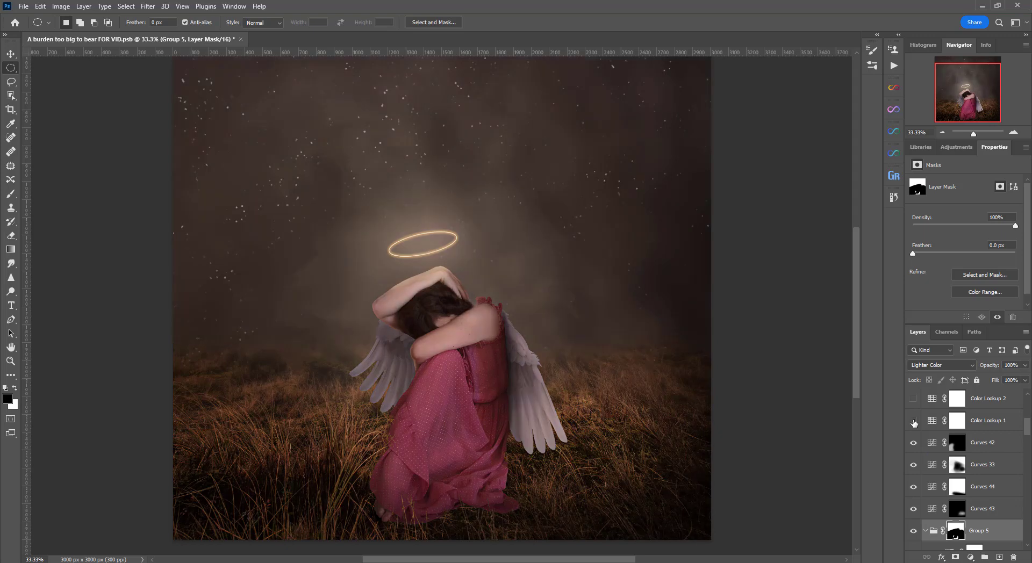
# Compare Color Lookup 1 on and off and inspect its settings
pyautogui.click(913, 421)
pyautogui.click(913, 421)
pyautogui.click(935, 422)
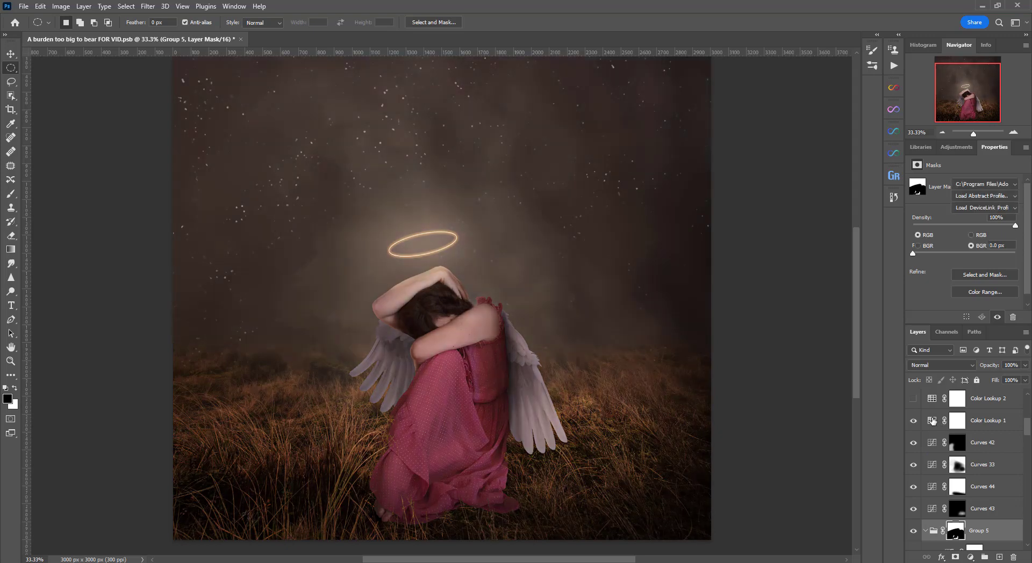
pyautogui.click(913, 422)
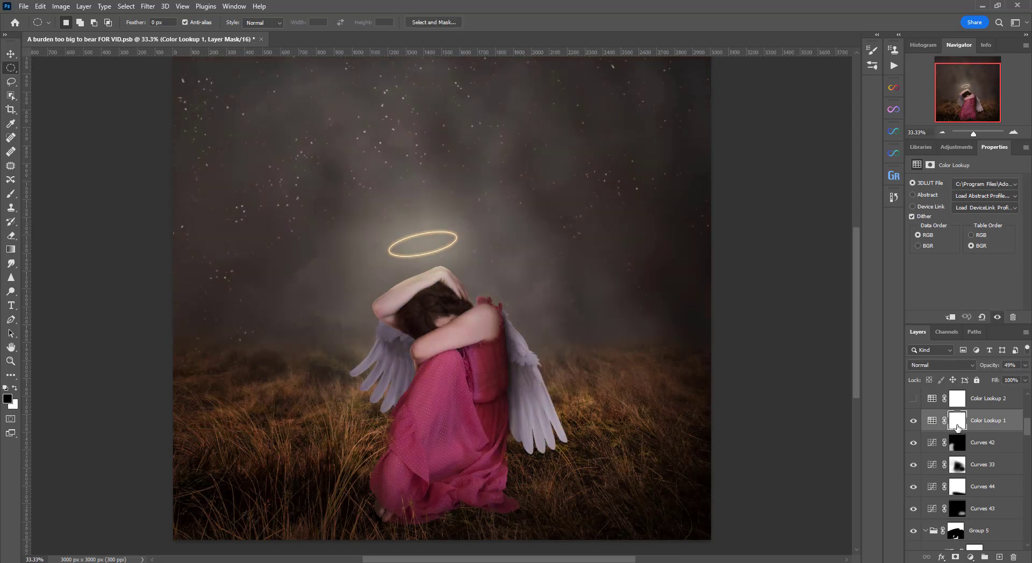
pyautogui.click(913, 422)
pyautogui.click(933, 421)
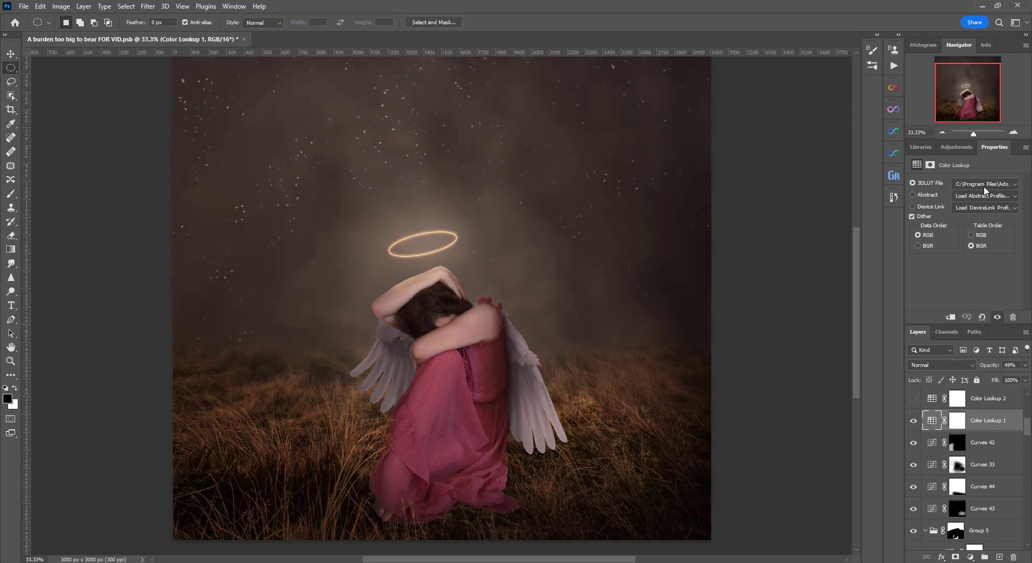
# Turn on Color Lookup 2 and the Twilight toning group
pyautogui.click(913, 444)
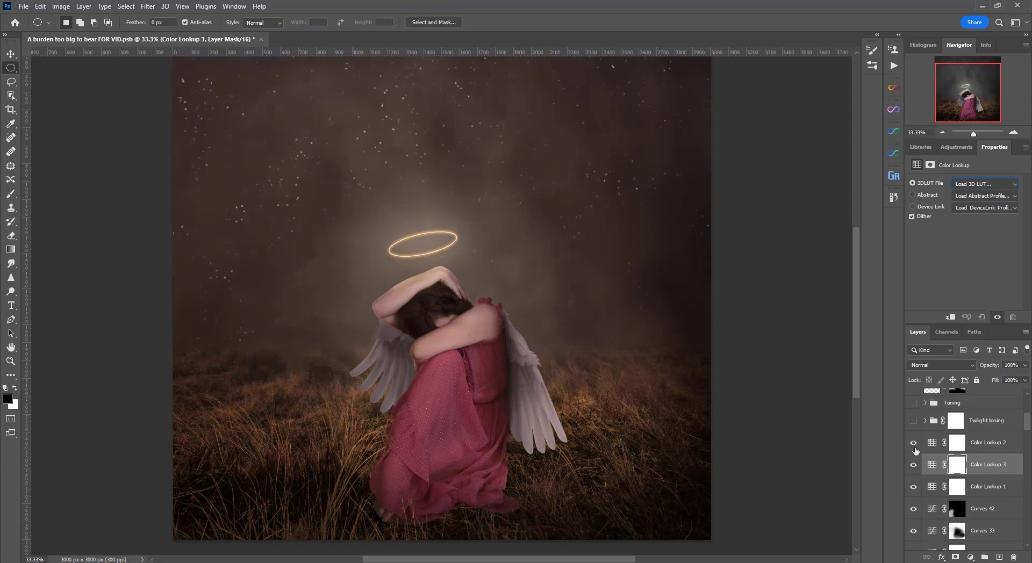
pyautogui.click(913, 442)
pyautogui.click(933, 444)
pyautogui.scroll(2, 924, 457)
pyautogui.click(914, 466)
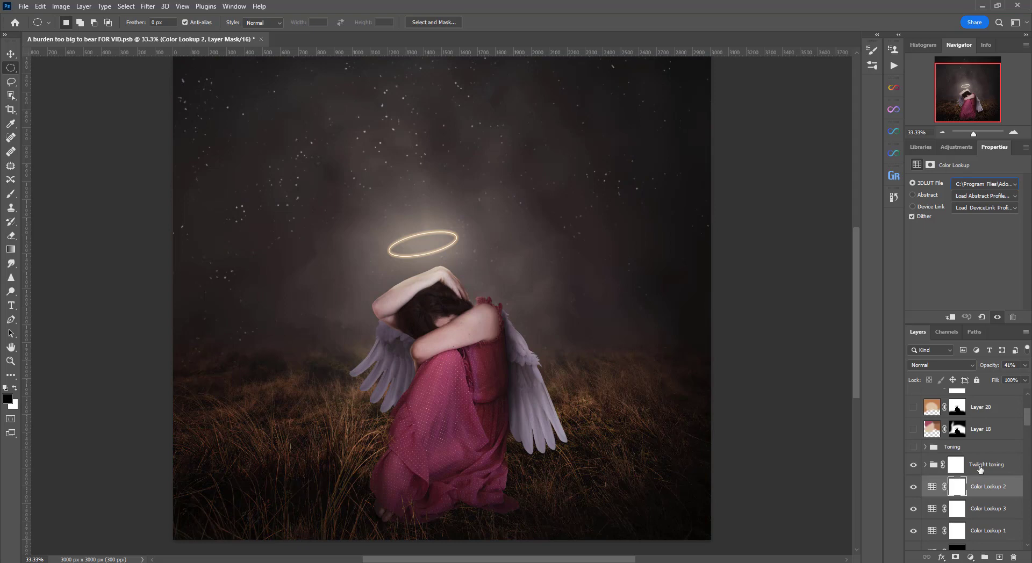
pyautogui.click(922, 465)
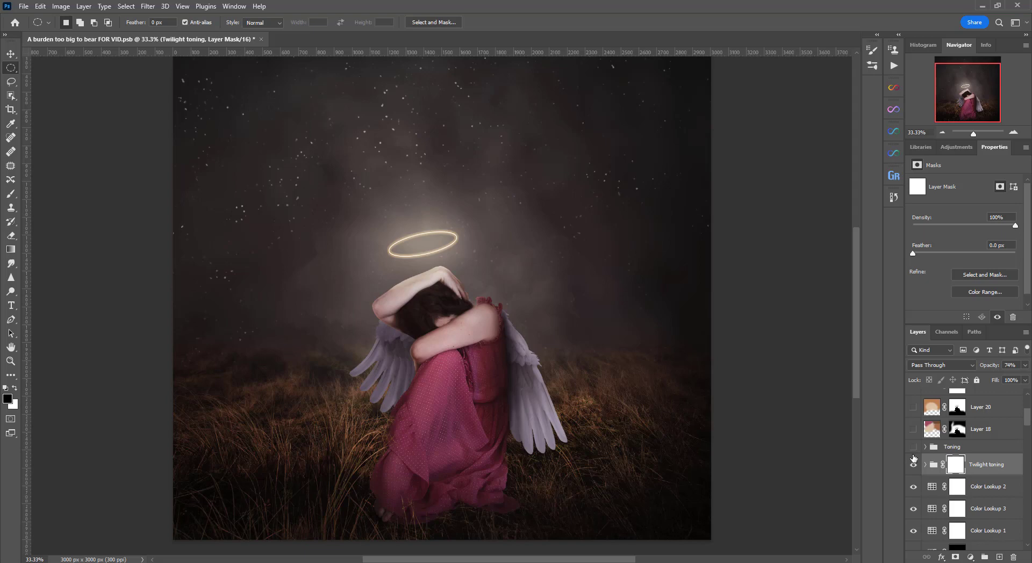
# Turn on the Toning group, review its contents, and show Layer 18
pyautogui.click(913, 448)
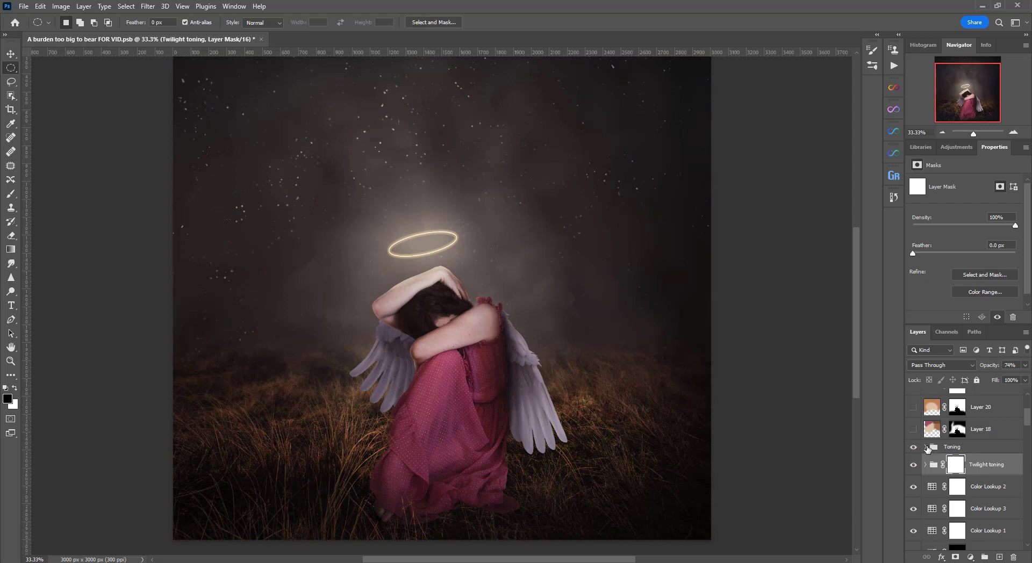
pyautogui.click(925, 447)
pyautogui.scroll(-5, 978, 449)
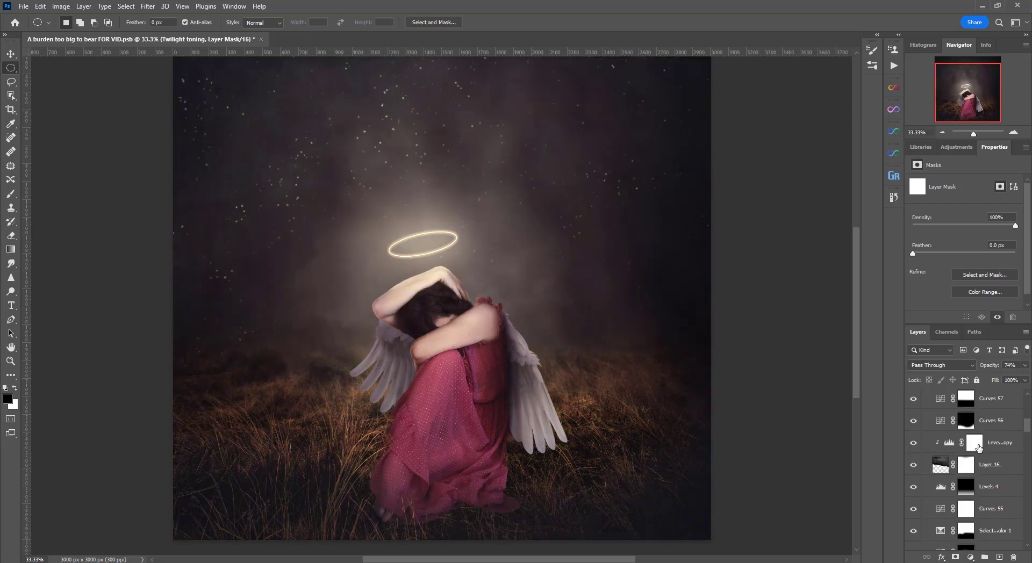
pyautogui.scroll(5, 979, 448)
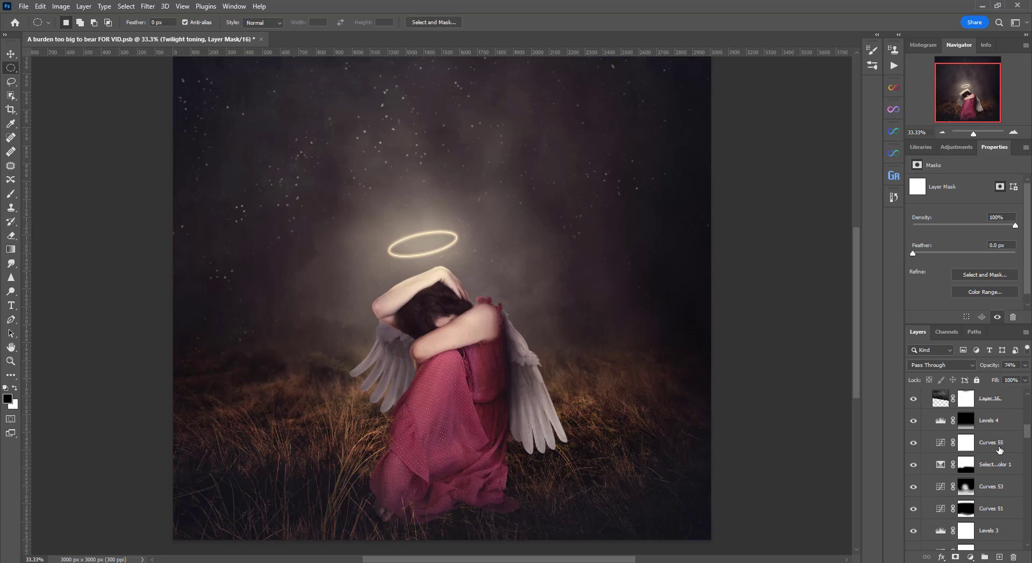
pyautogui.click(926, 393)
pyautogui.click(913, 495)
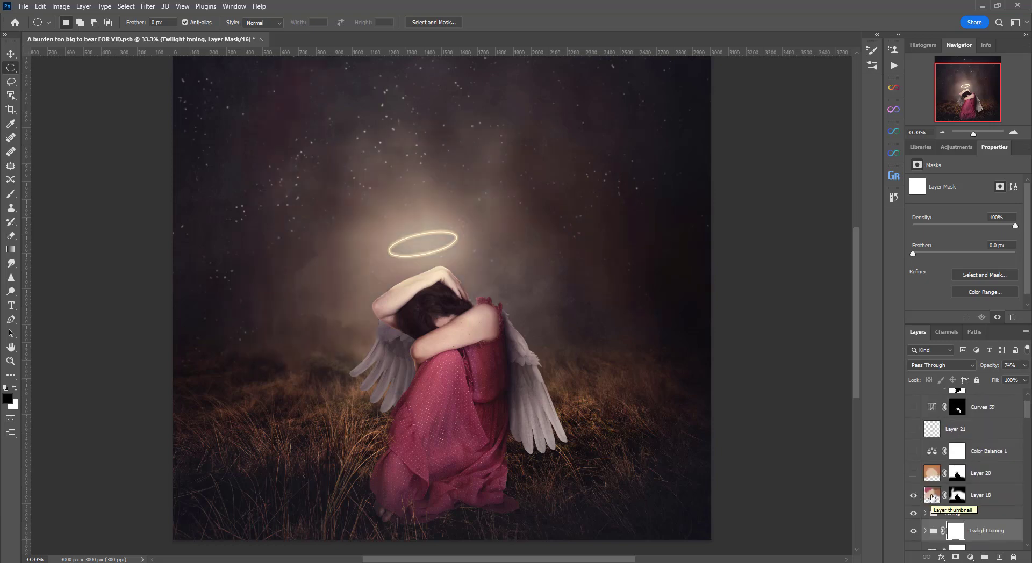
# Preview Layer 18 on its own, then restore all other layers
pyautogui.click(916, 498)
pyautogui.keyDown('alt'); pyautogui.click(913, 496); pyautogui.keyUp('alt')
pyautogui.press('0')
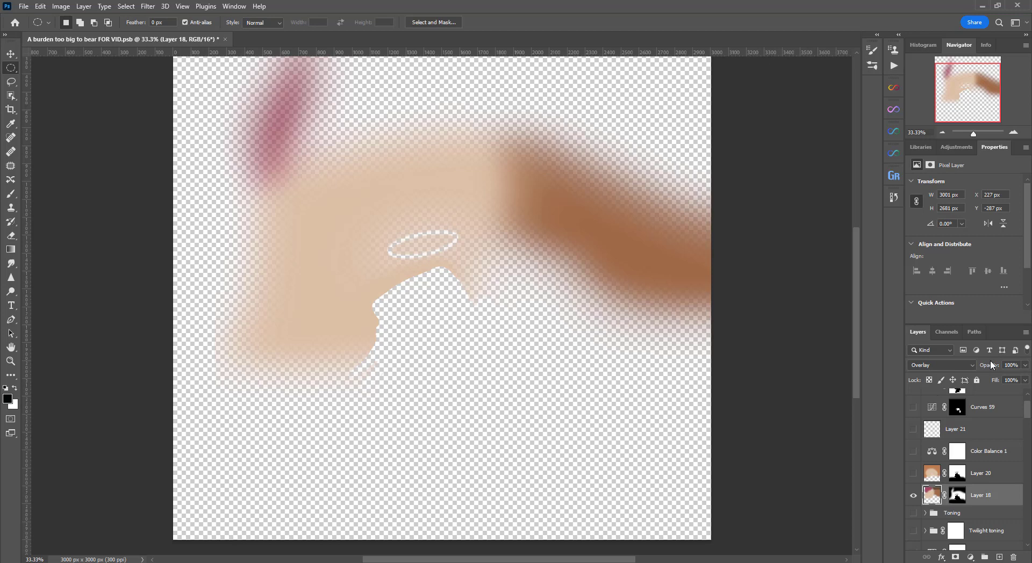
pyautogui.keyDown('alt'); pyautogui.click(913, 496); pyautogui.keyUp('alt')
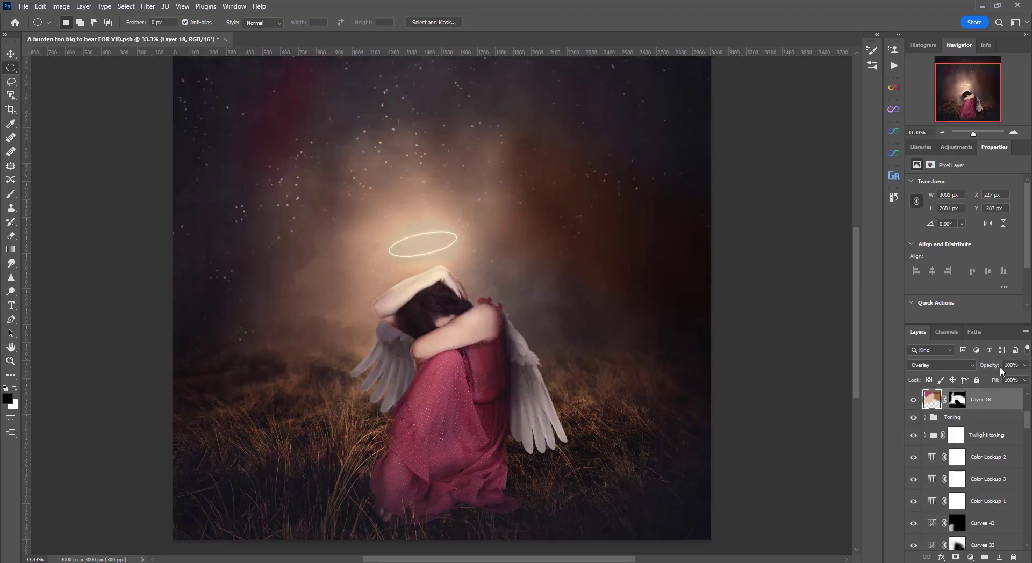
# Lower Layer 18's opacity to 37%
pyautogui.moveTo(1001, 371); pyautogui.dragTo(1029, 389)
pyautogui.press('3')
pyautogui.press('7')
pyautogui.scroll(3, 968, 457)
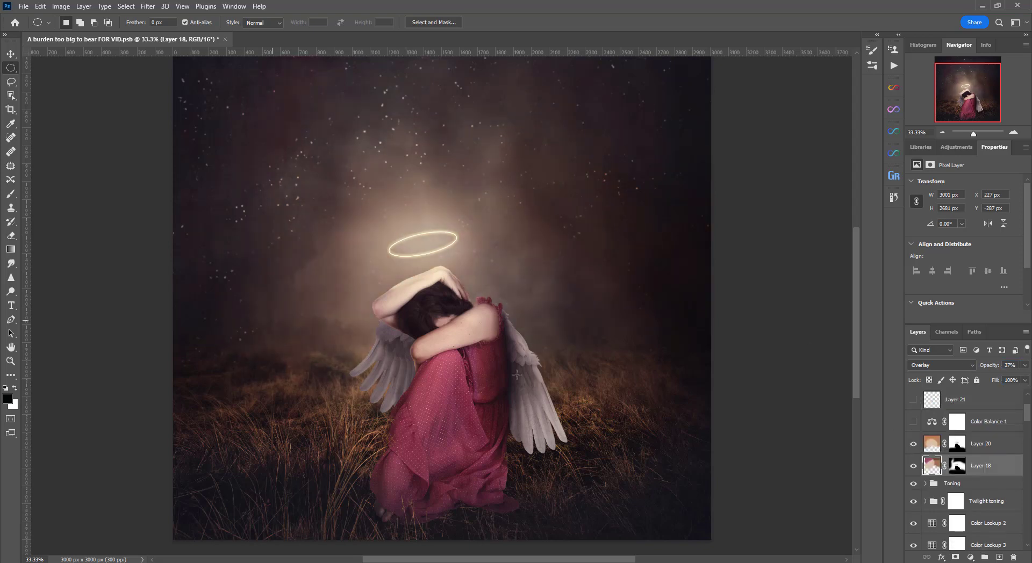
pyautogui.scroll(1, 986, 473)
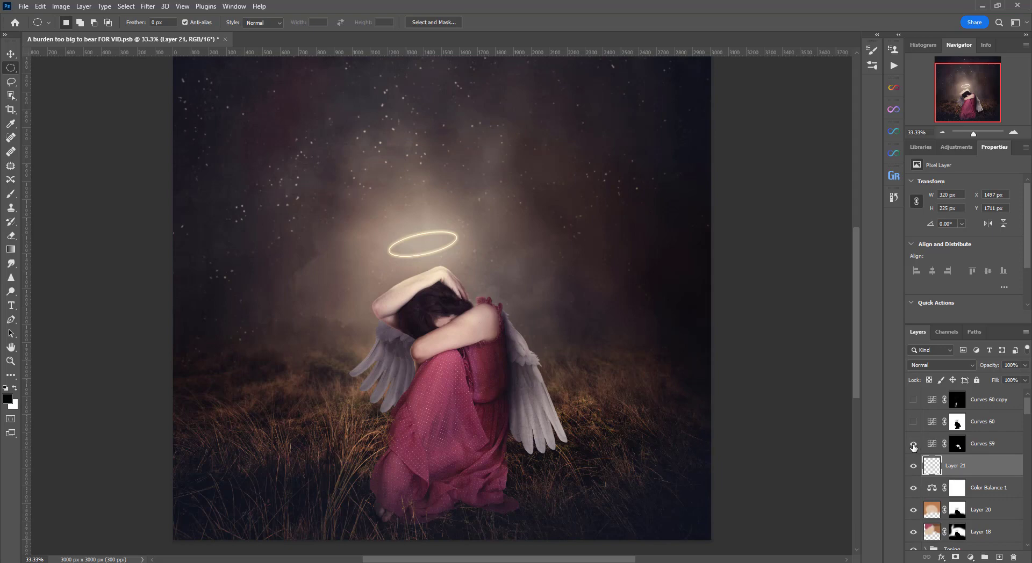
# Turn on the Curves 59 adjustment after comparing it on and off
pyautogui.click(913, 445)
pyautogui.click(913, 446)
pyautogui.click(913, 445)
pyautogui.click(913, 446)
# Turn on Curves 60 and Curves 60 copy to brighten the halo glow
pyautogui.click(913, 422)
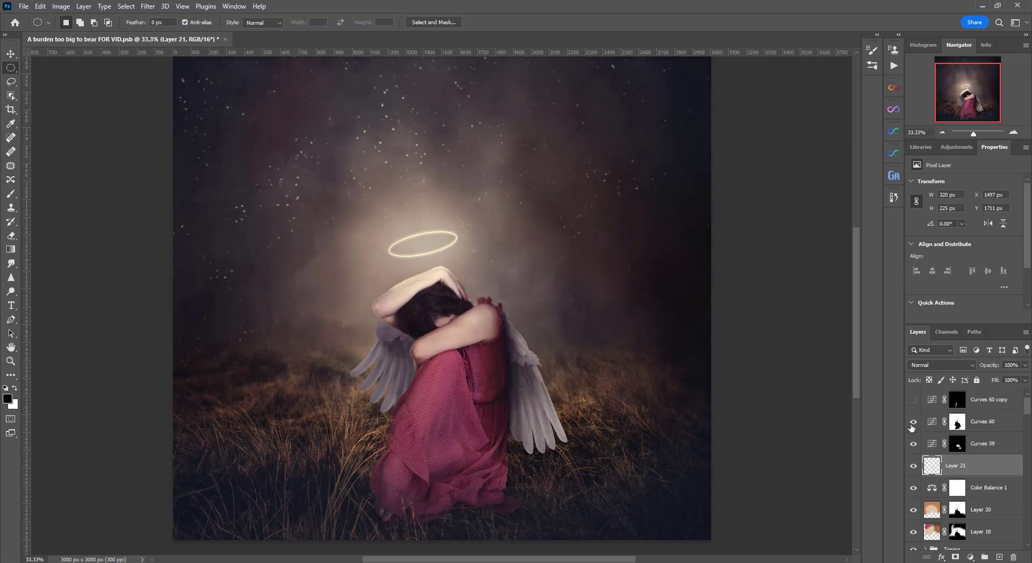
pyautogui.click(914, 401)
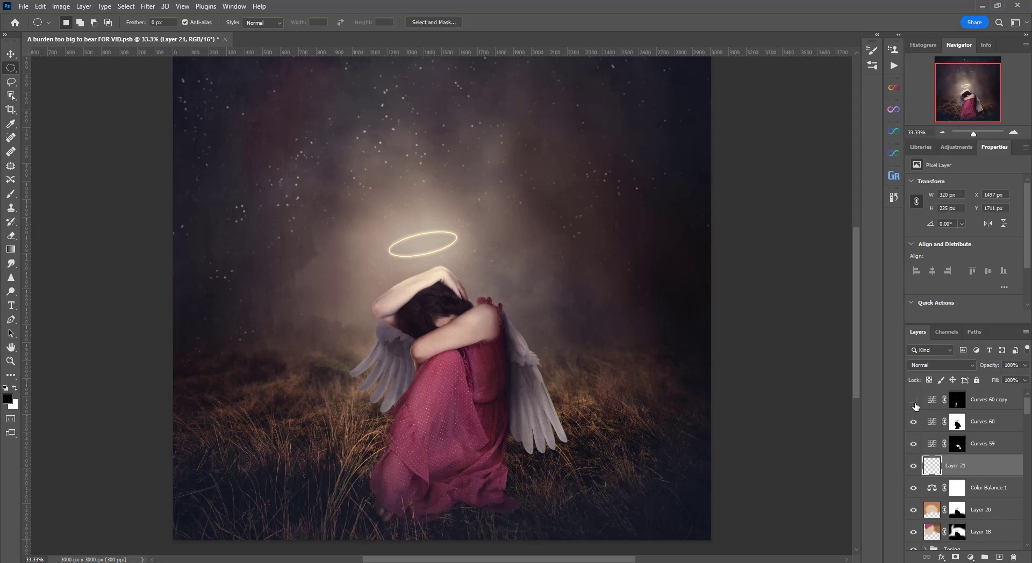
pyautogui.click(914, 402)
pyautogui.click(913, 401)
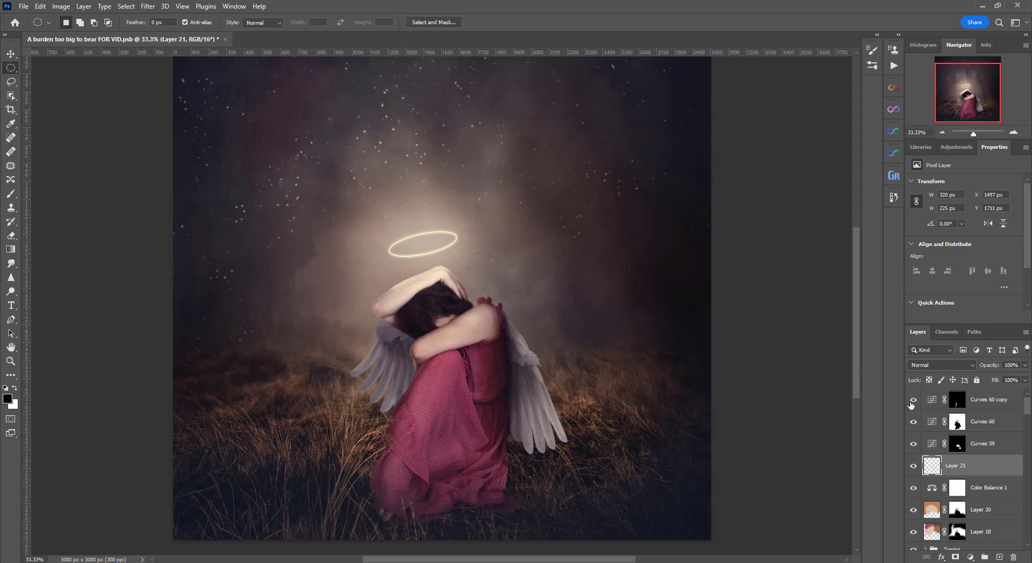